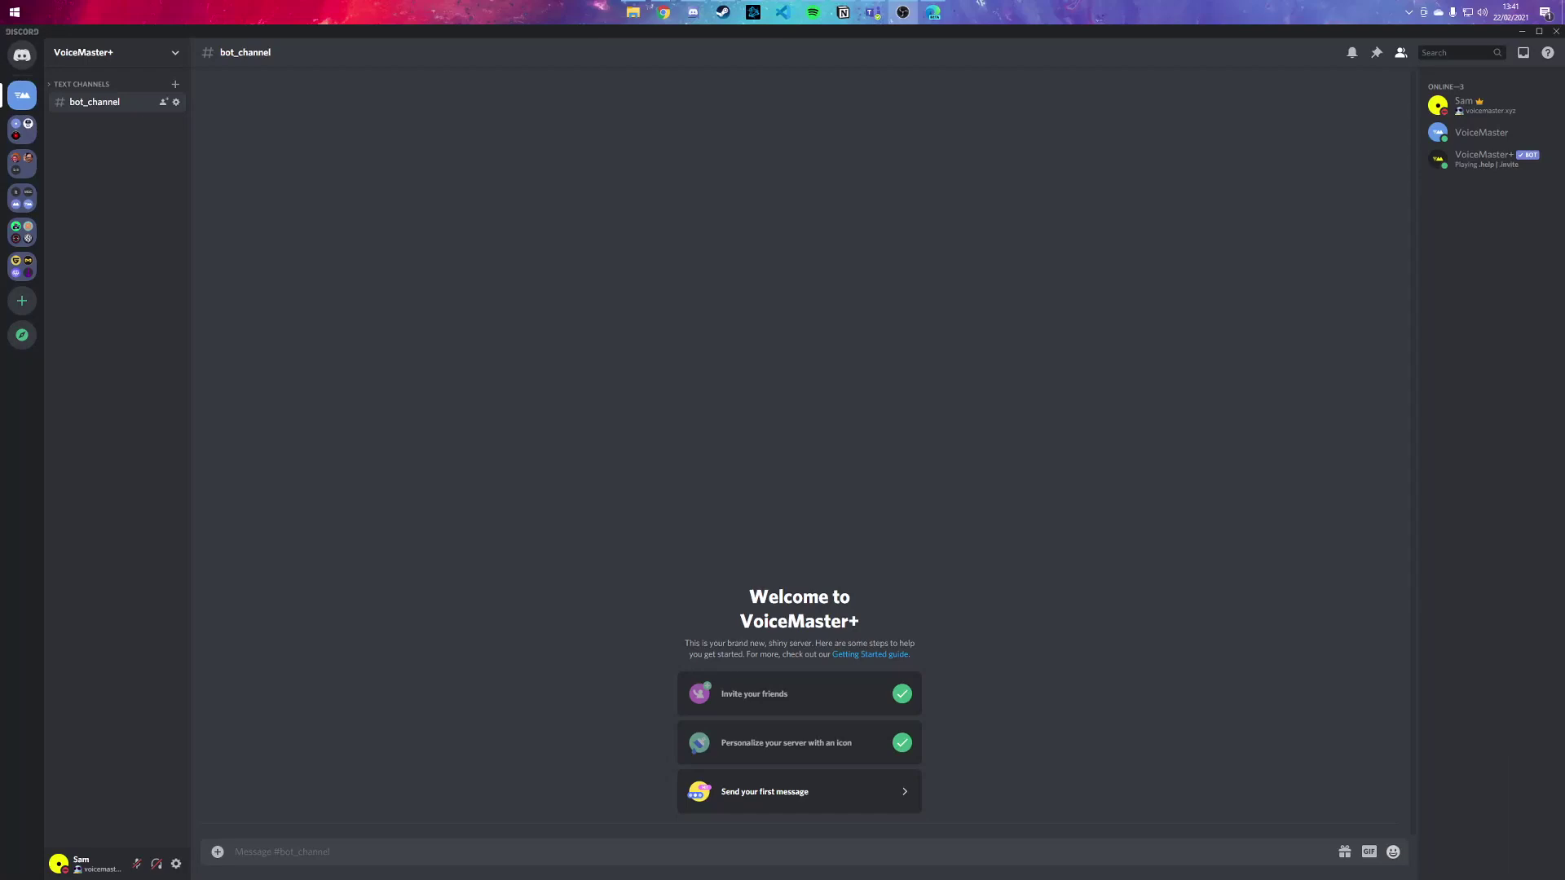
- Send .help in bot_channel and examine the VoiceMaster+ only voice setup commands in the bot's command list
left_click(282, 844)
type(".help")
key("Return")
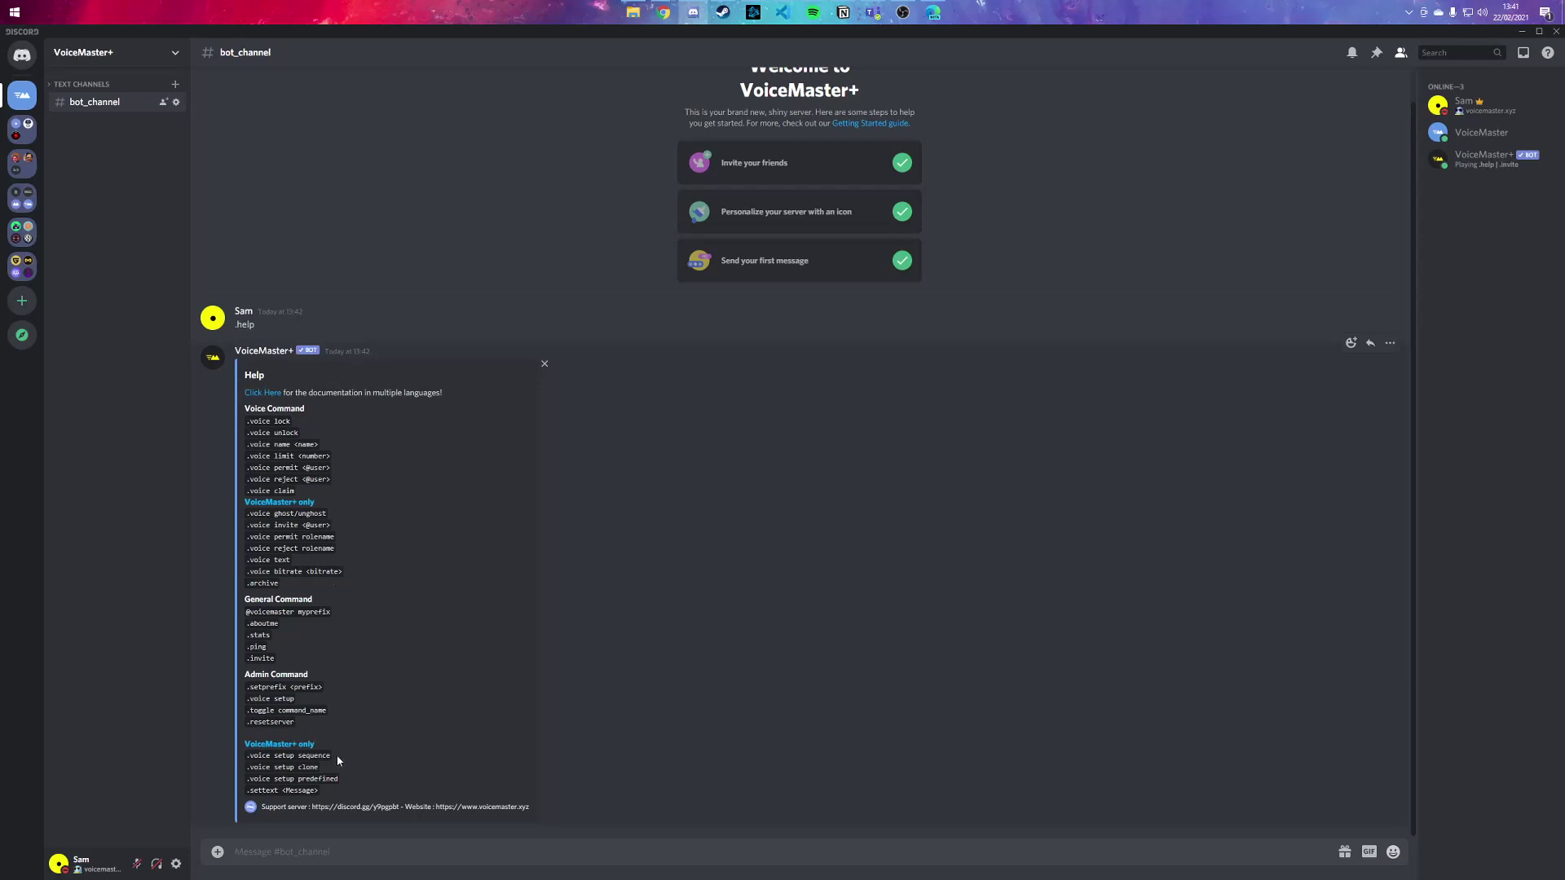
mouse_move(339, 778)
left_mouse_down()
mouse_move(246, 758)
mouse_move(245, 790)
left_mouse_up()
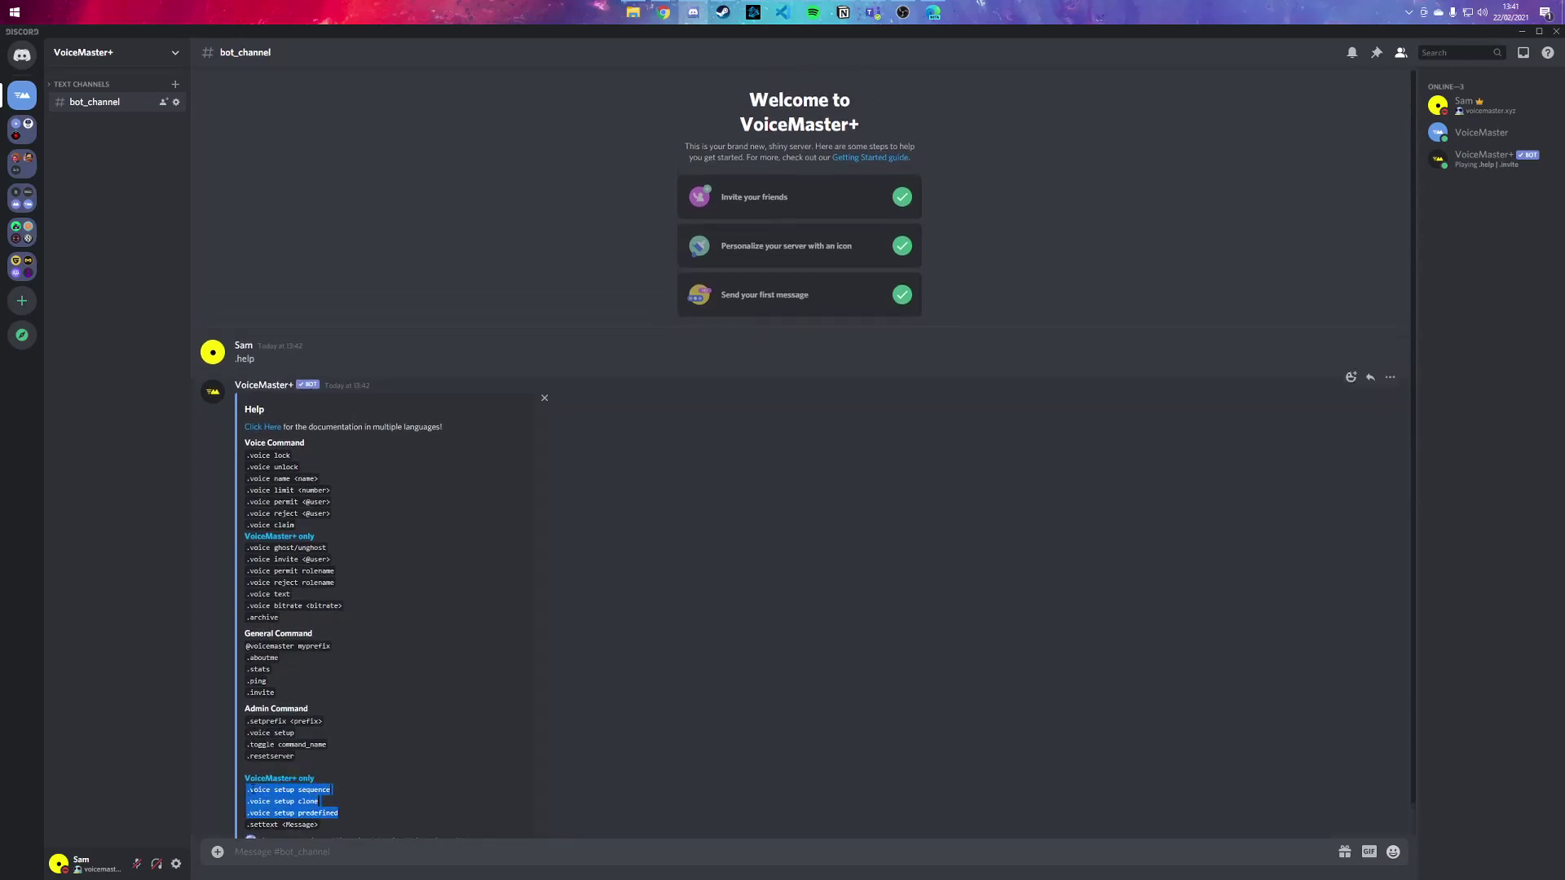
scroll(413, 593, "down", 1)
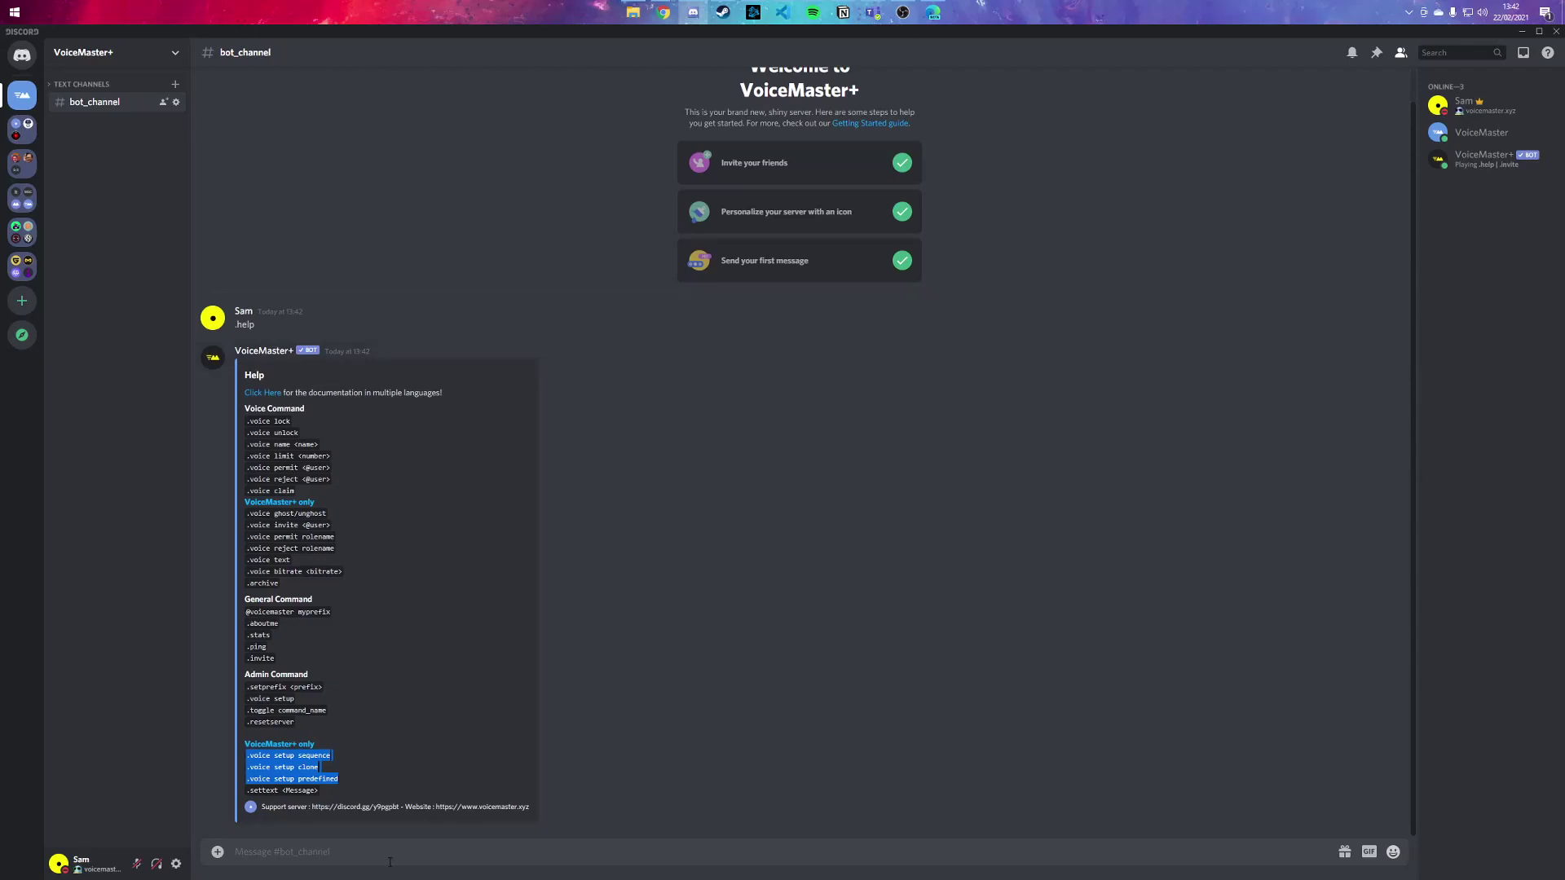
- Run .voice setup sequence with default name Gaming and limit 5, and test the Join To Create channel by joining and disconnecting
left_click(358, 841)
type(".voice setup ")
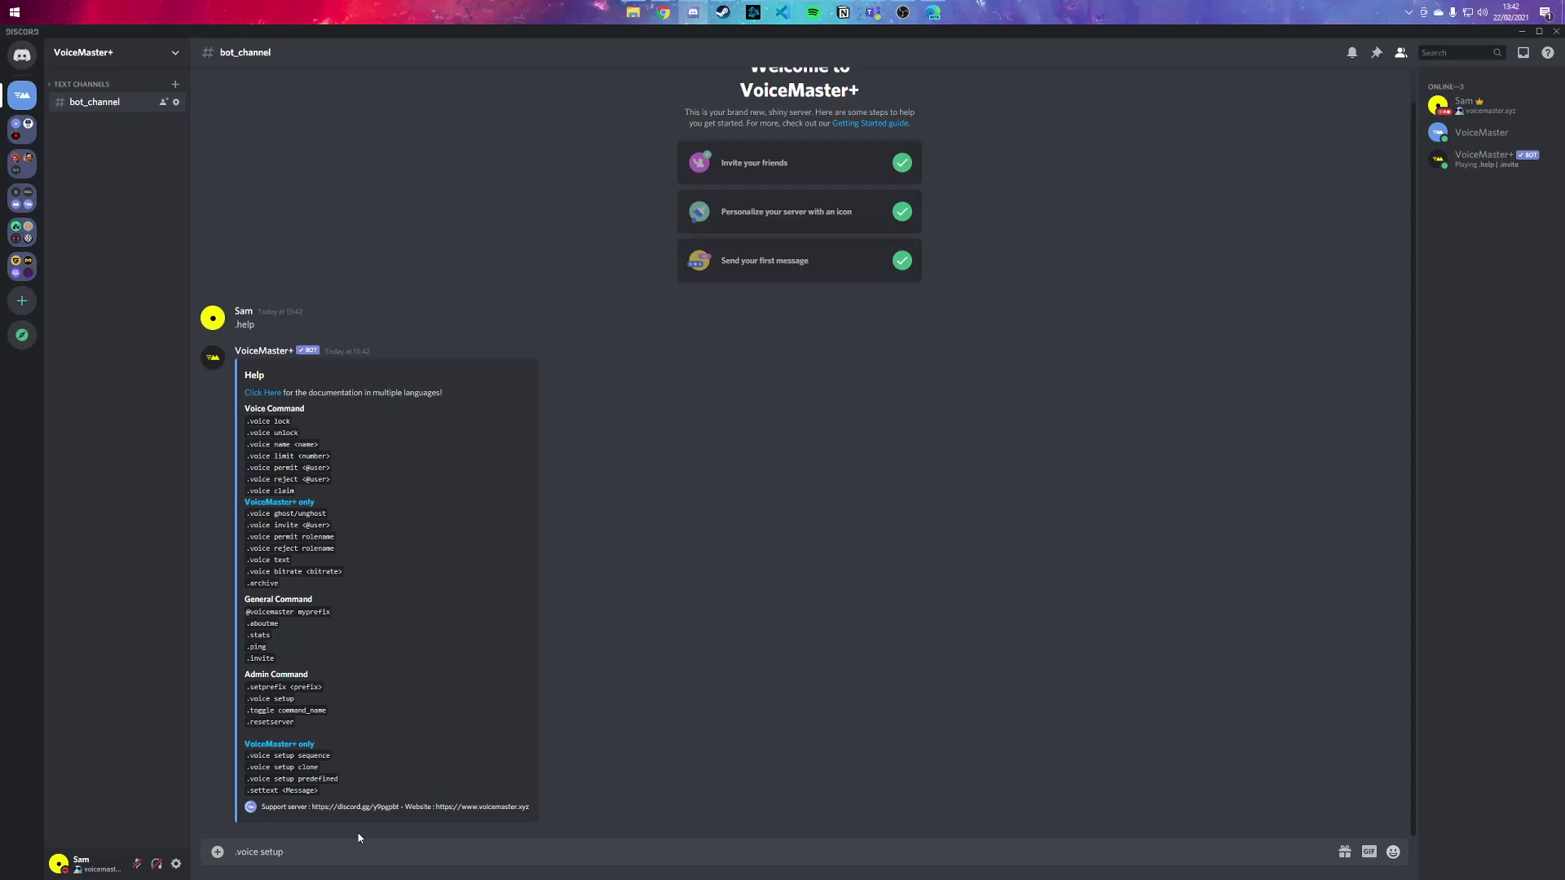
type("sequence")
key("Return")
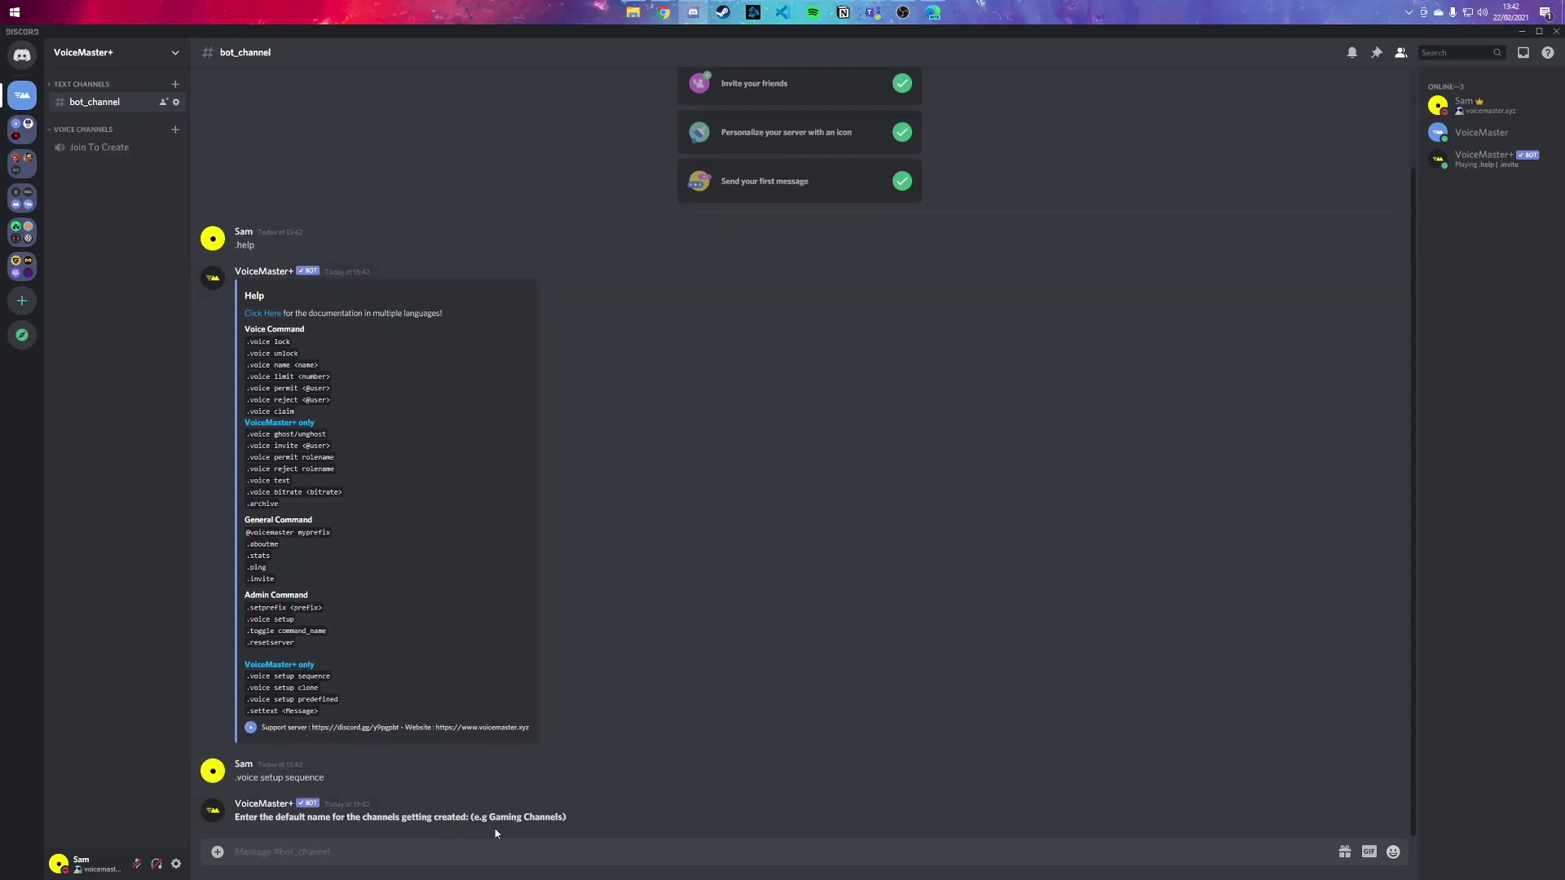
type("Gaming")
key("Return")
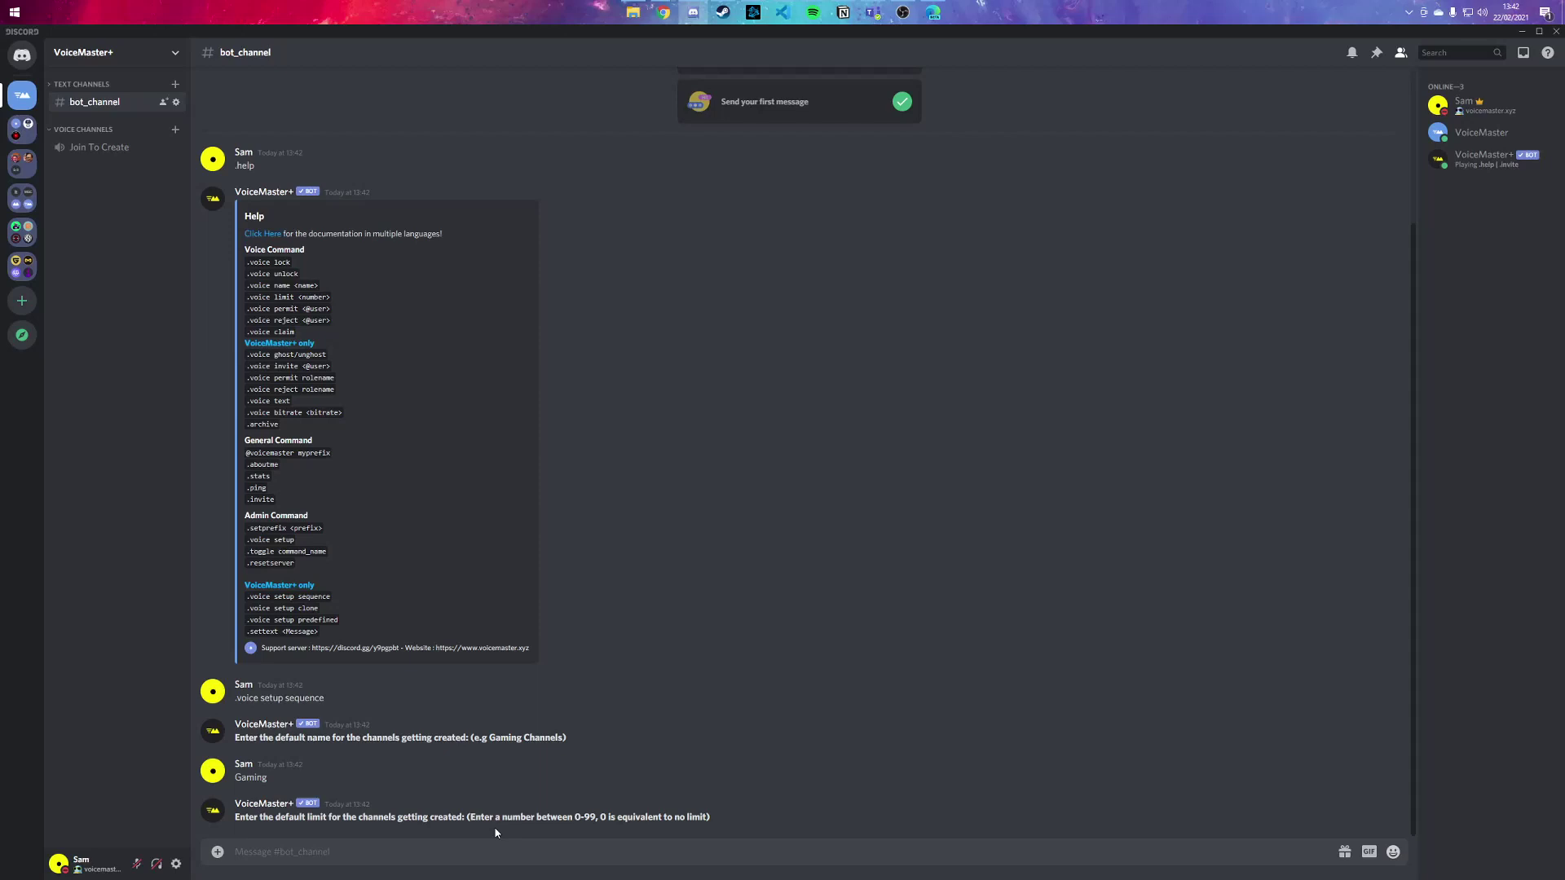
type("5")
key("Return")
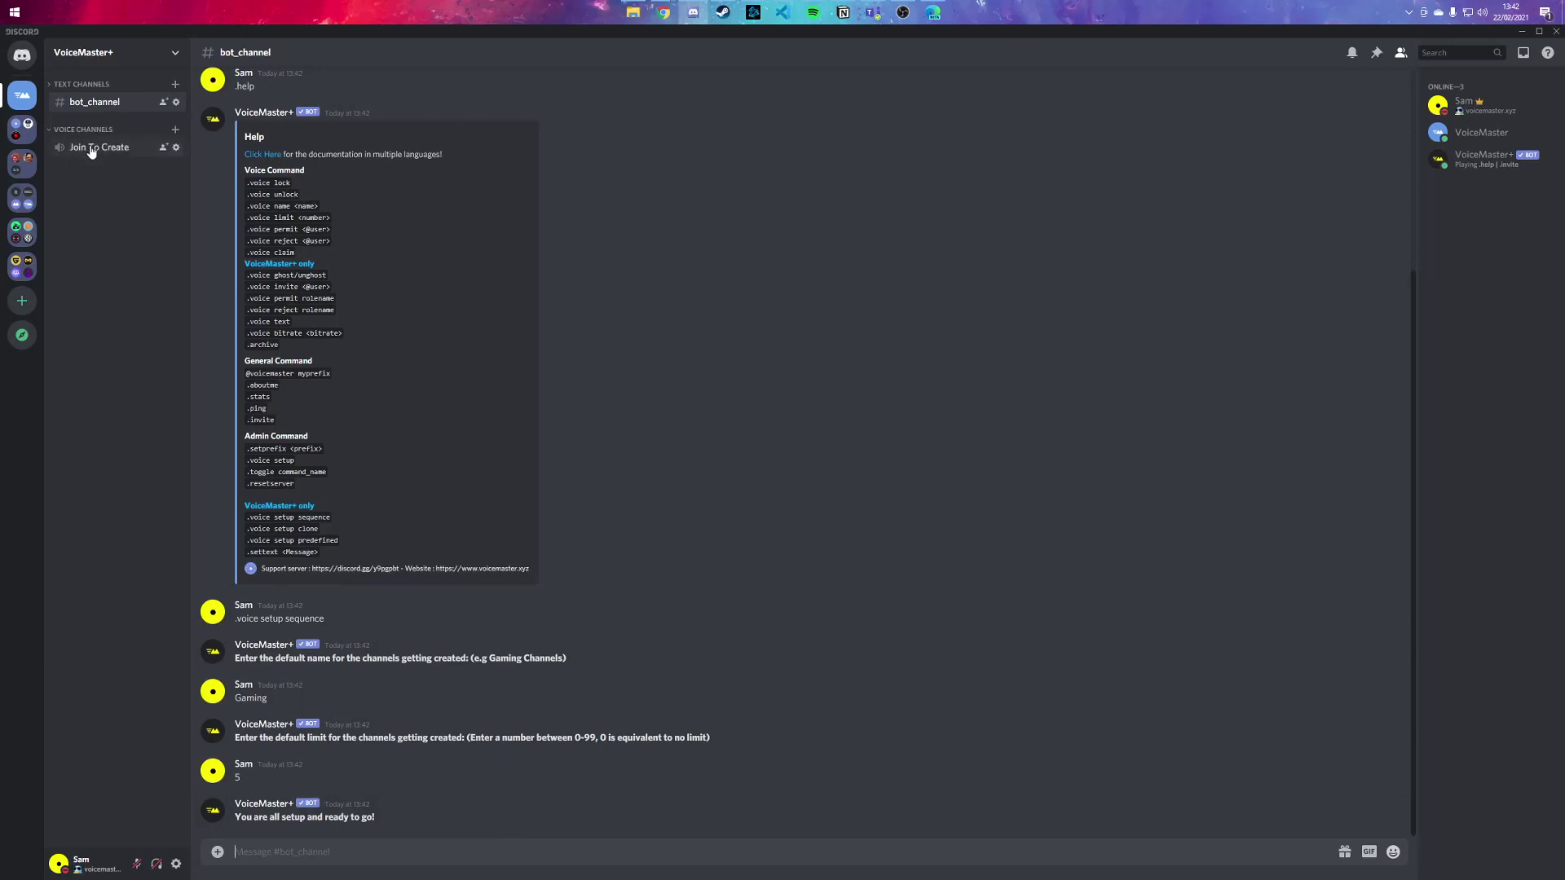
left_click(91, 149)
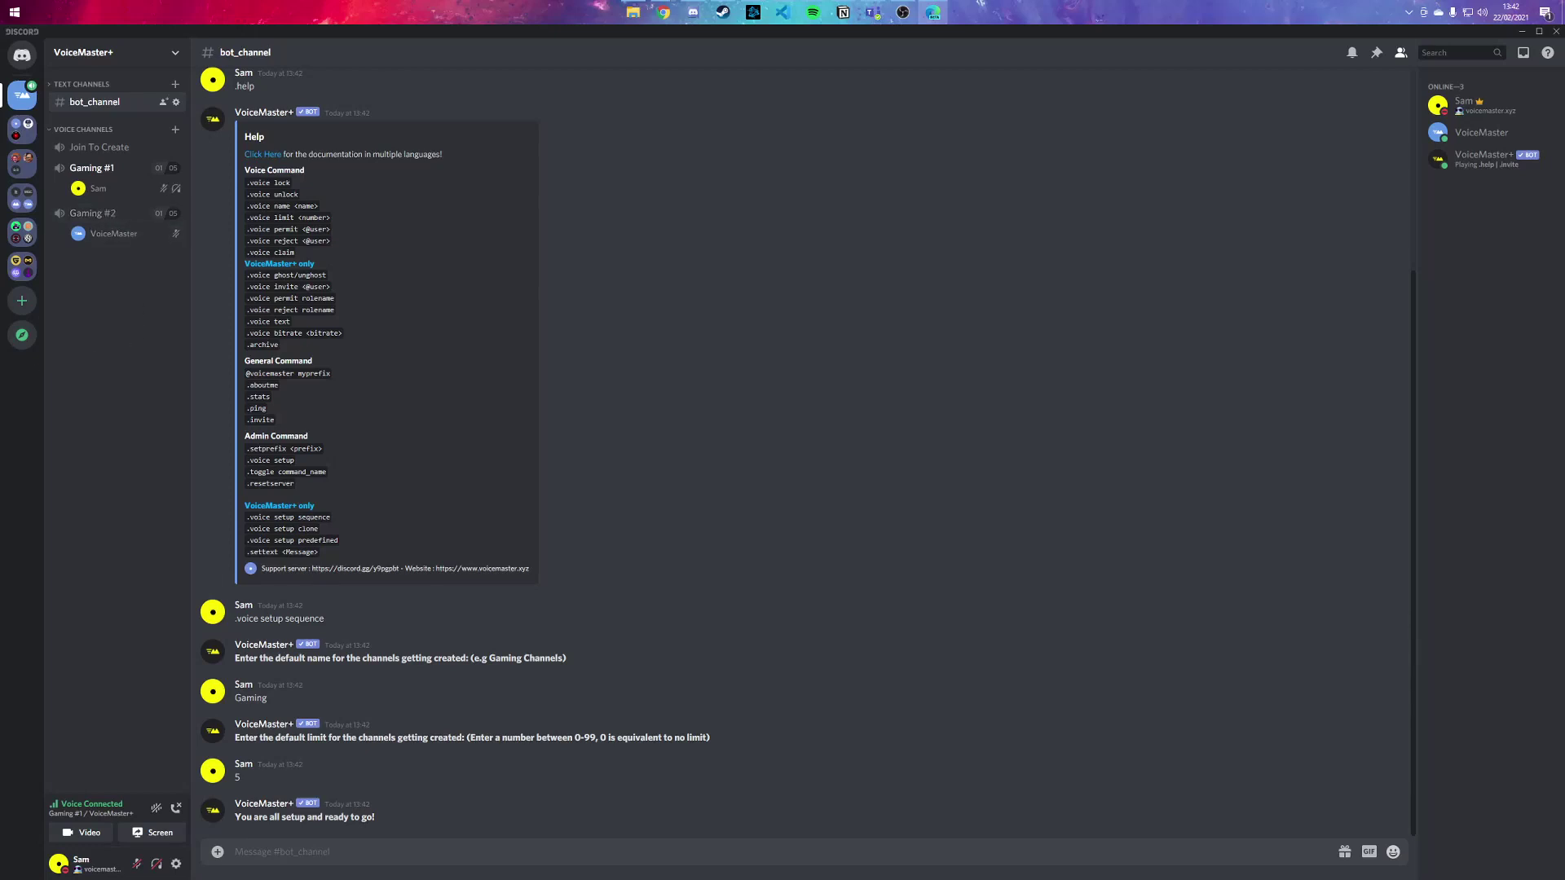
left_click(175, 807)
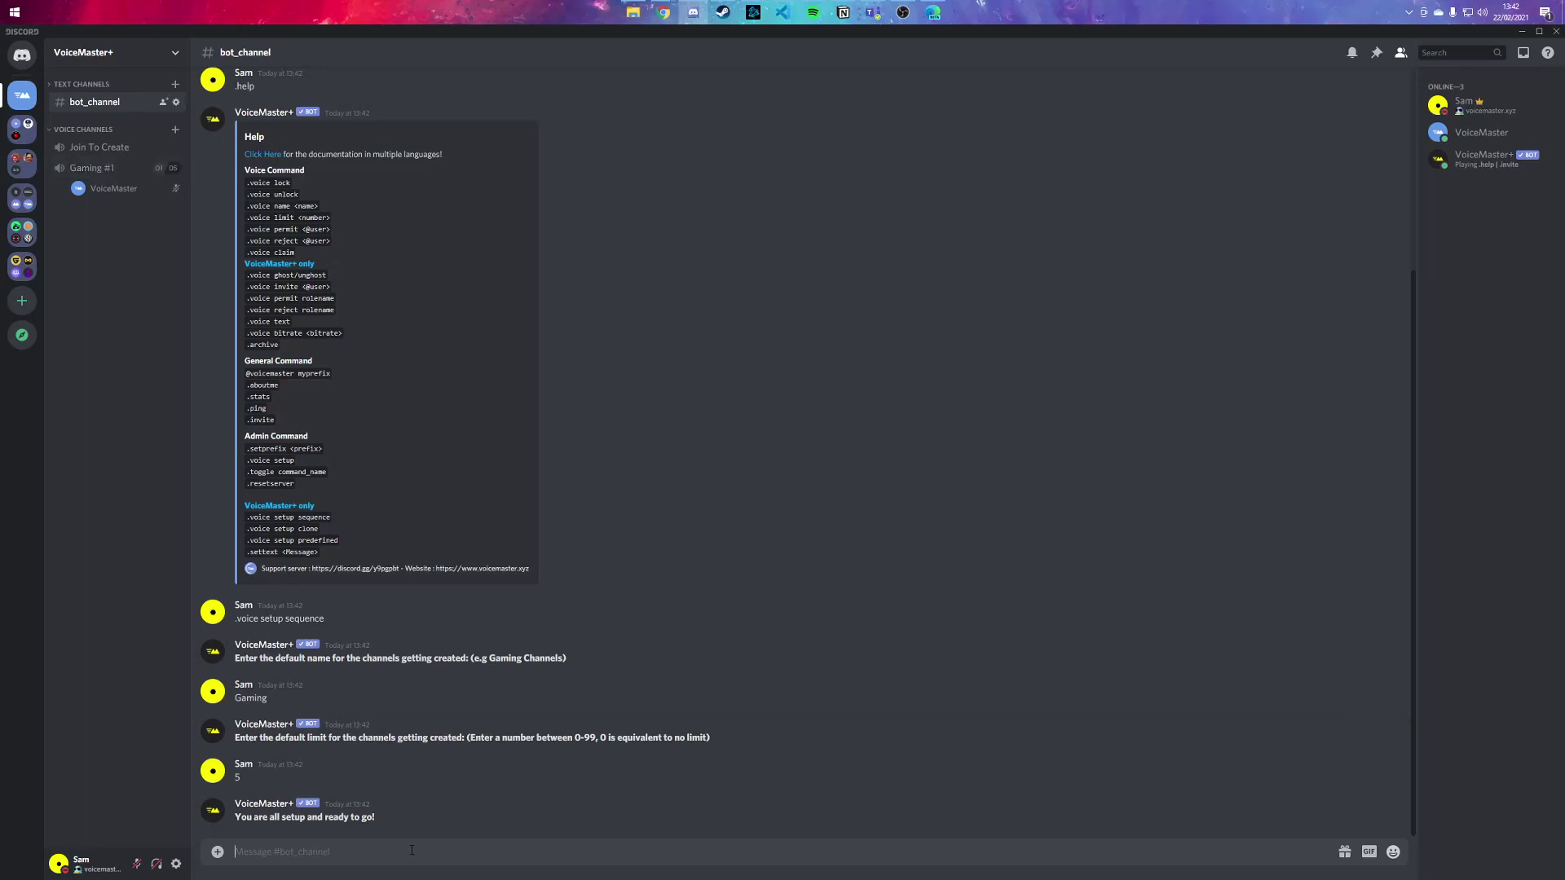
- Run .voice setup clone and rename the Join To Create channel it adds to Duos
type(".voice setup clone")
key("Return")
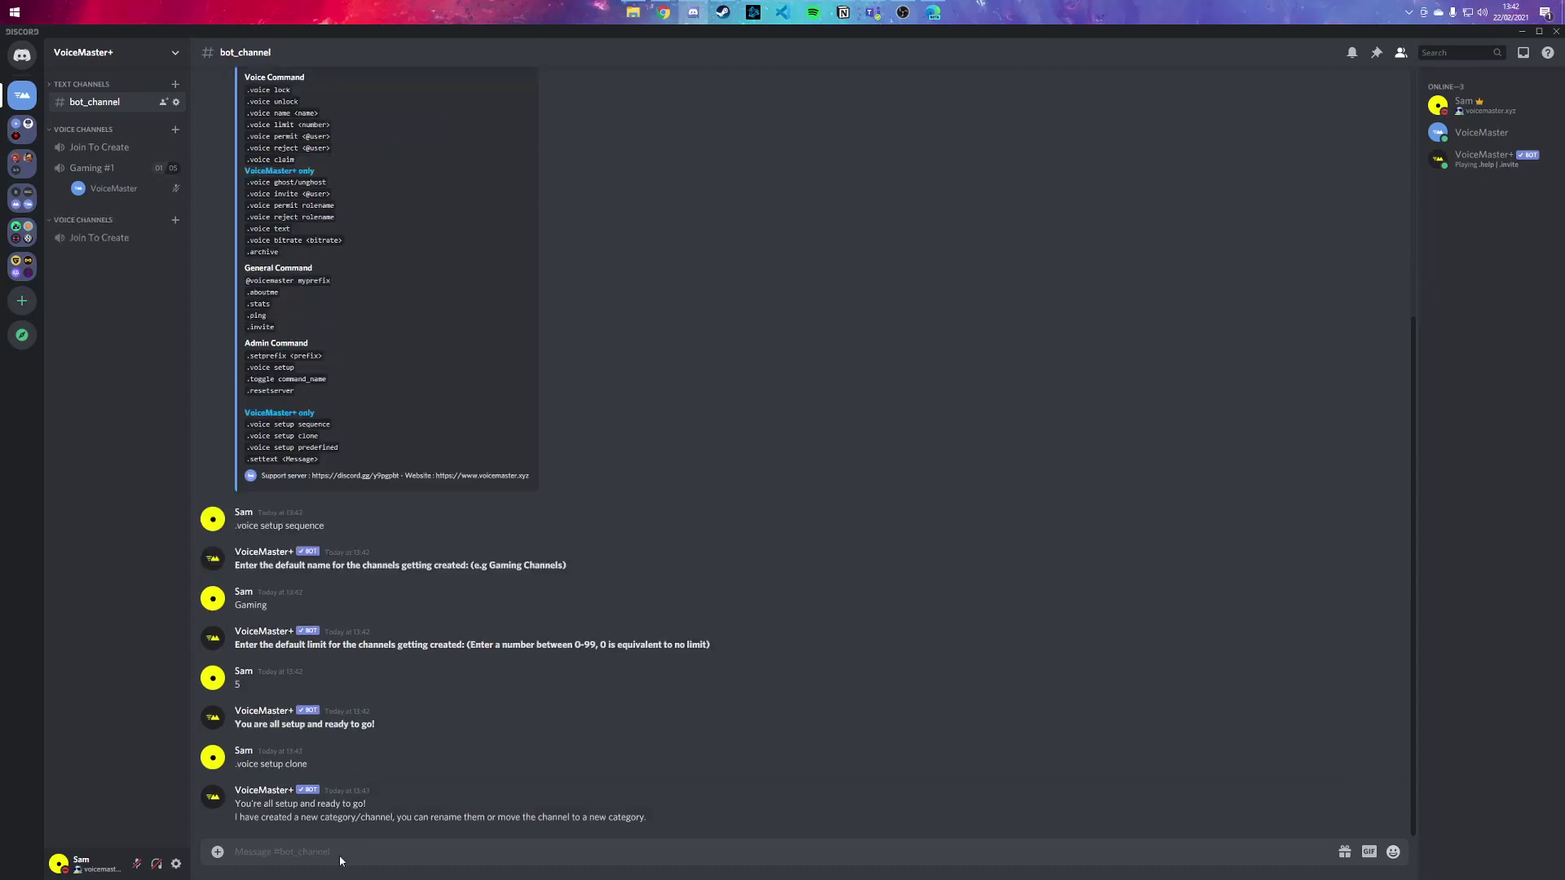
right_click(79, 237)
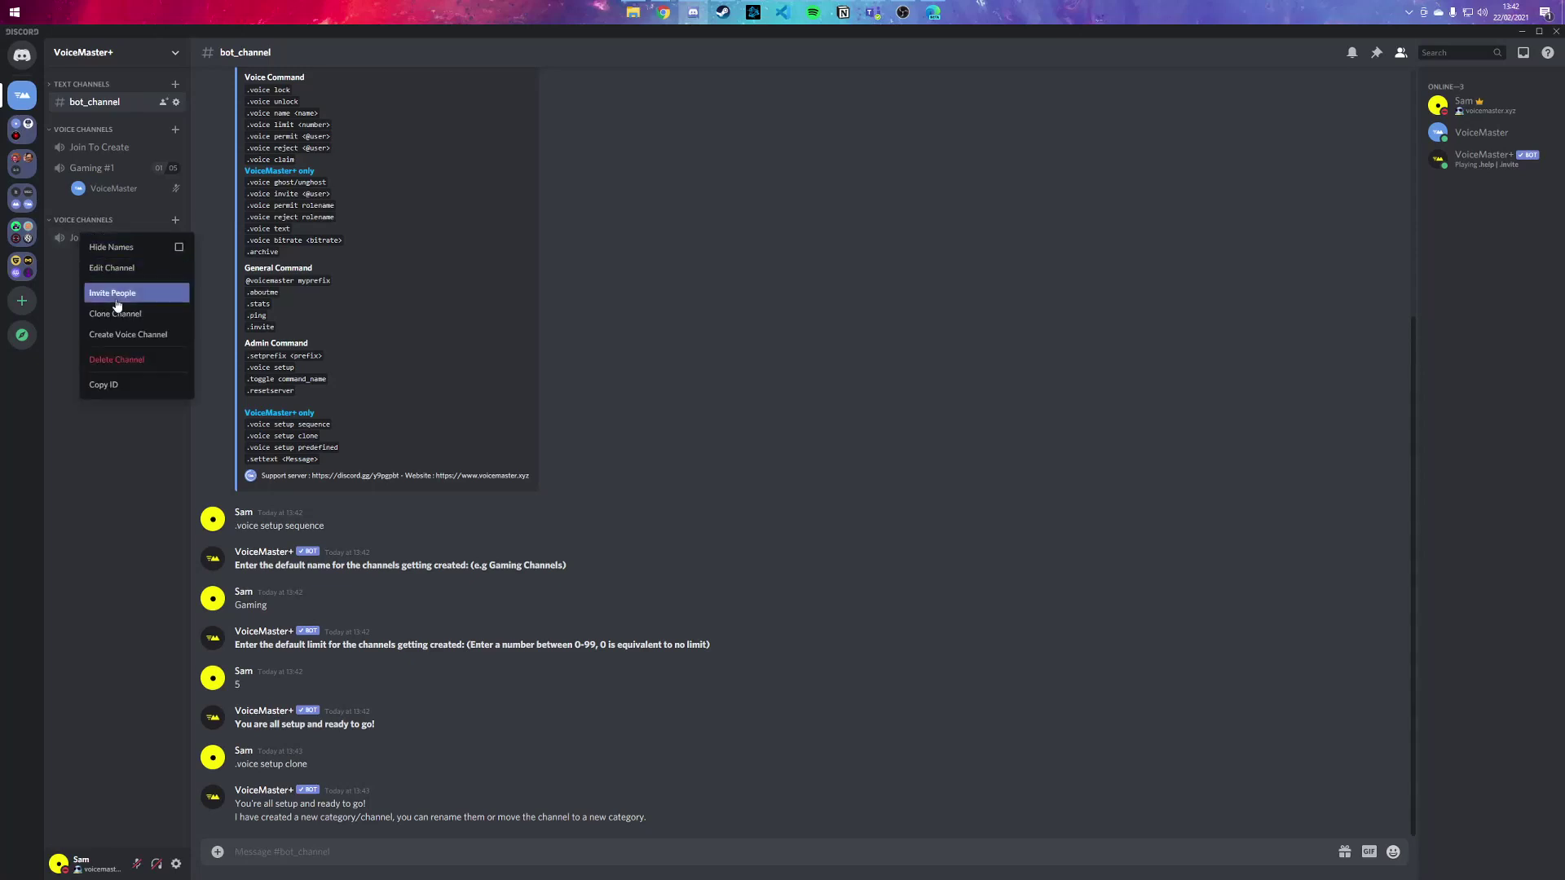
left_click(118, 265)
key("ctrl+a")
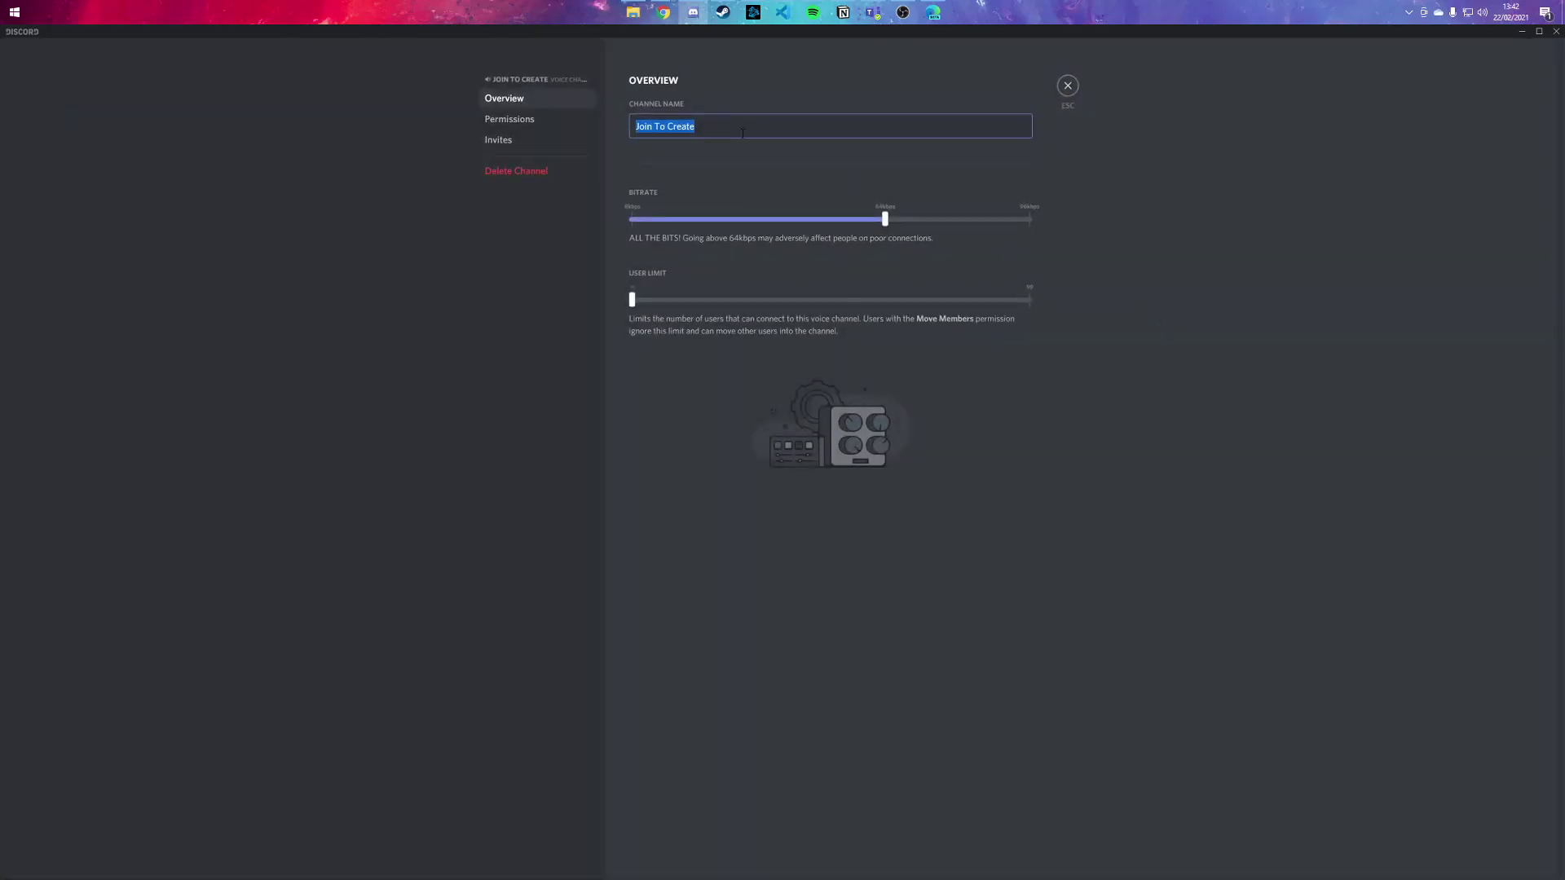
type("Dupl")
key("BackSpace")
key("BackSpace")
type("os")
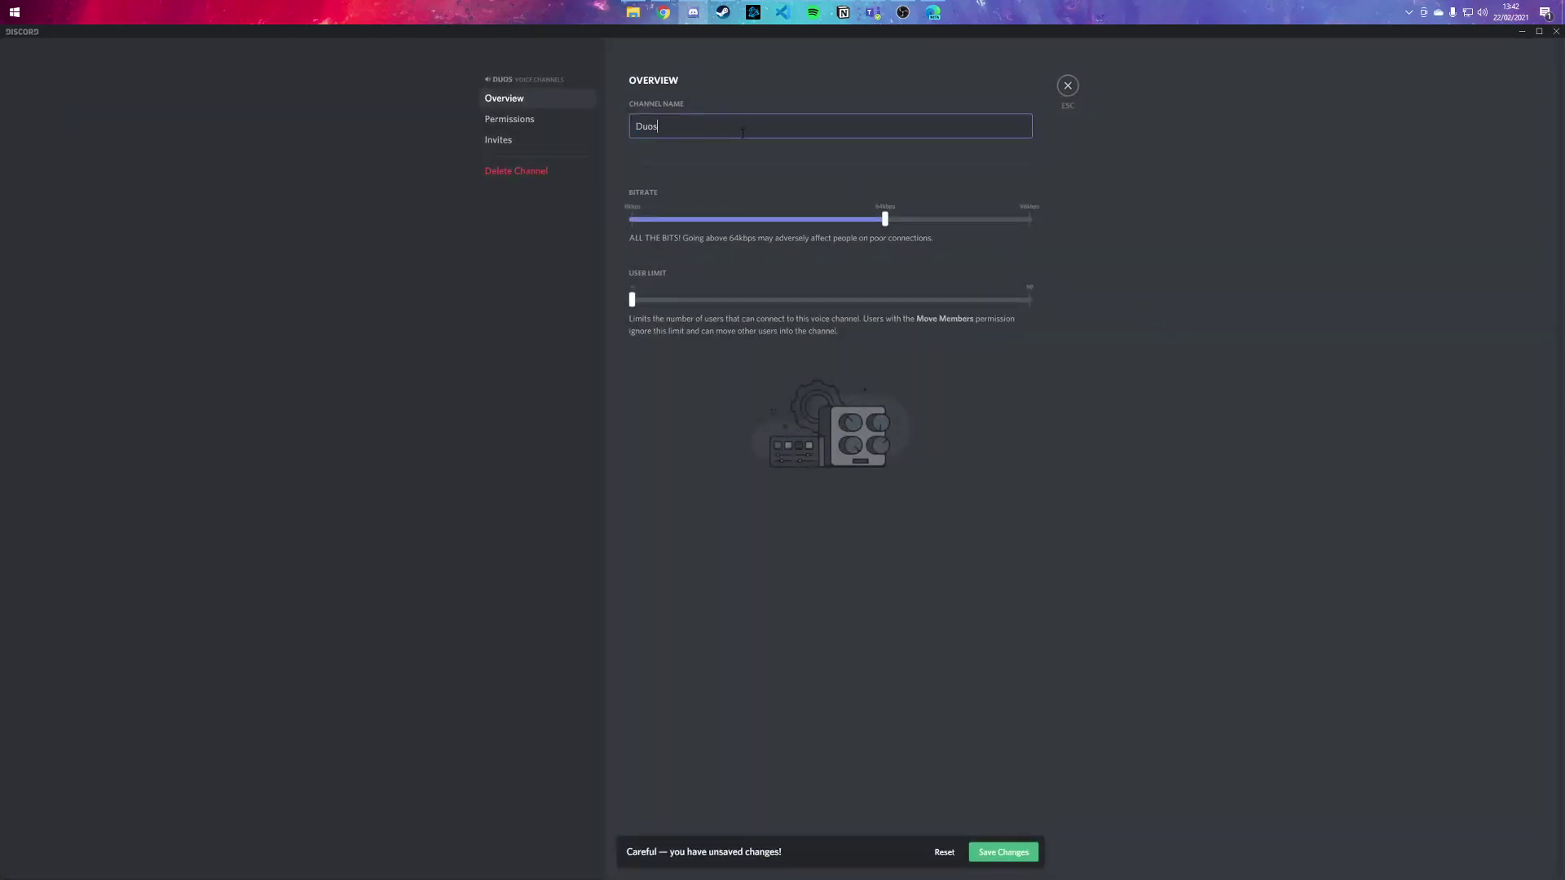
- Save the Duos channel with the maximum bitrate and a user limit of 2, and test it by joining and disconnecting
left_click_drag(883, 219, 1100, 234)
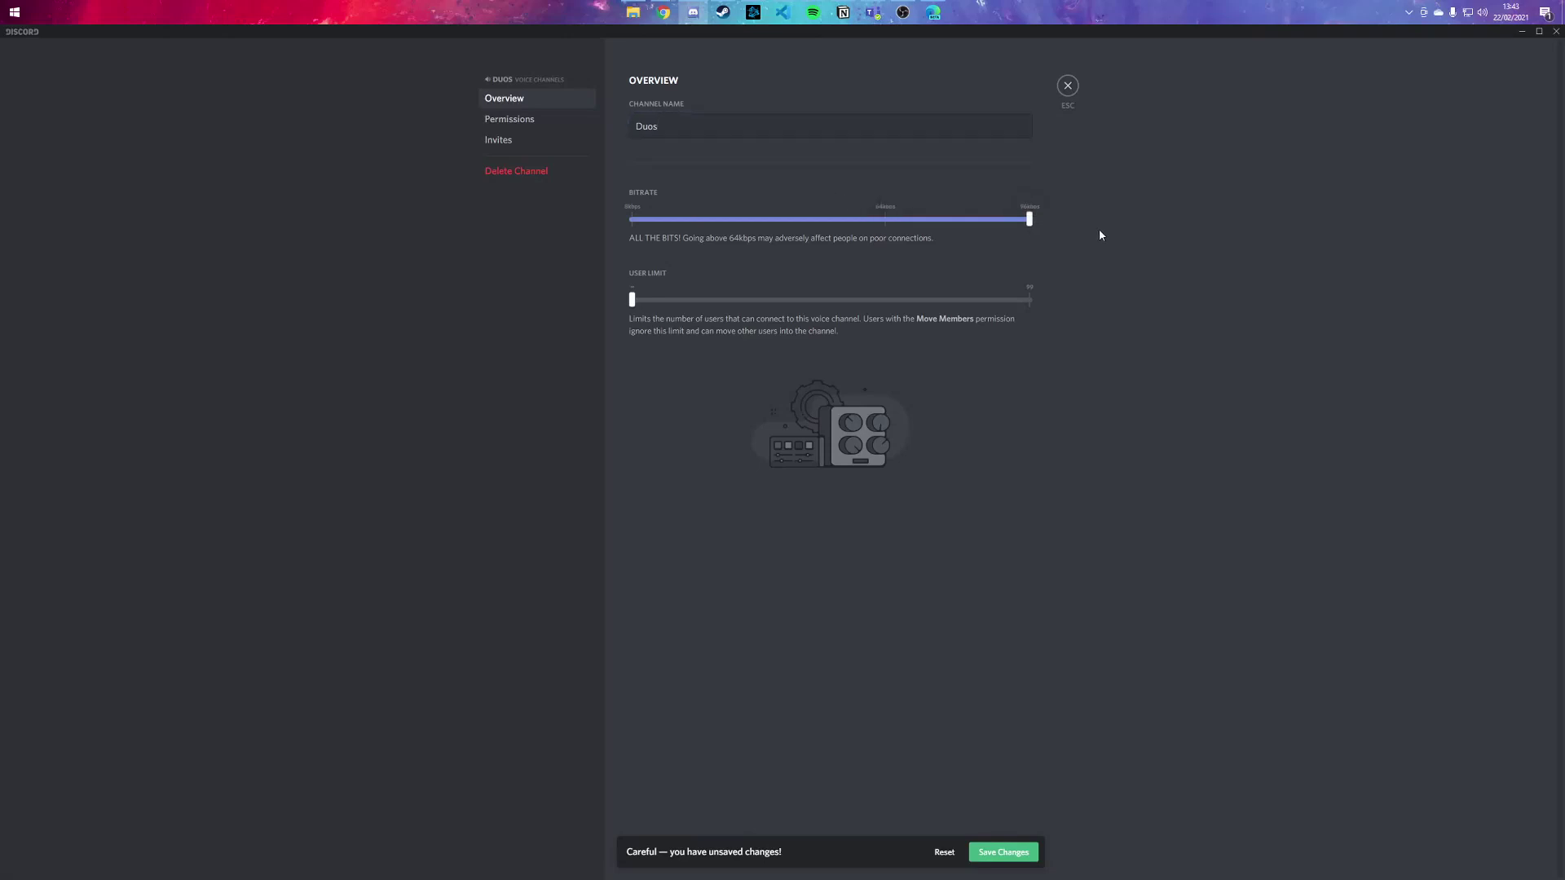
left_click_drag(632, 300, 640, 300)
left_click(1009, 851)
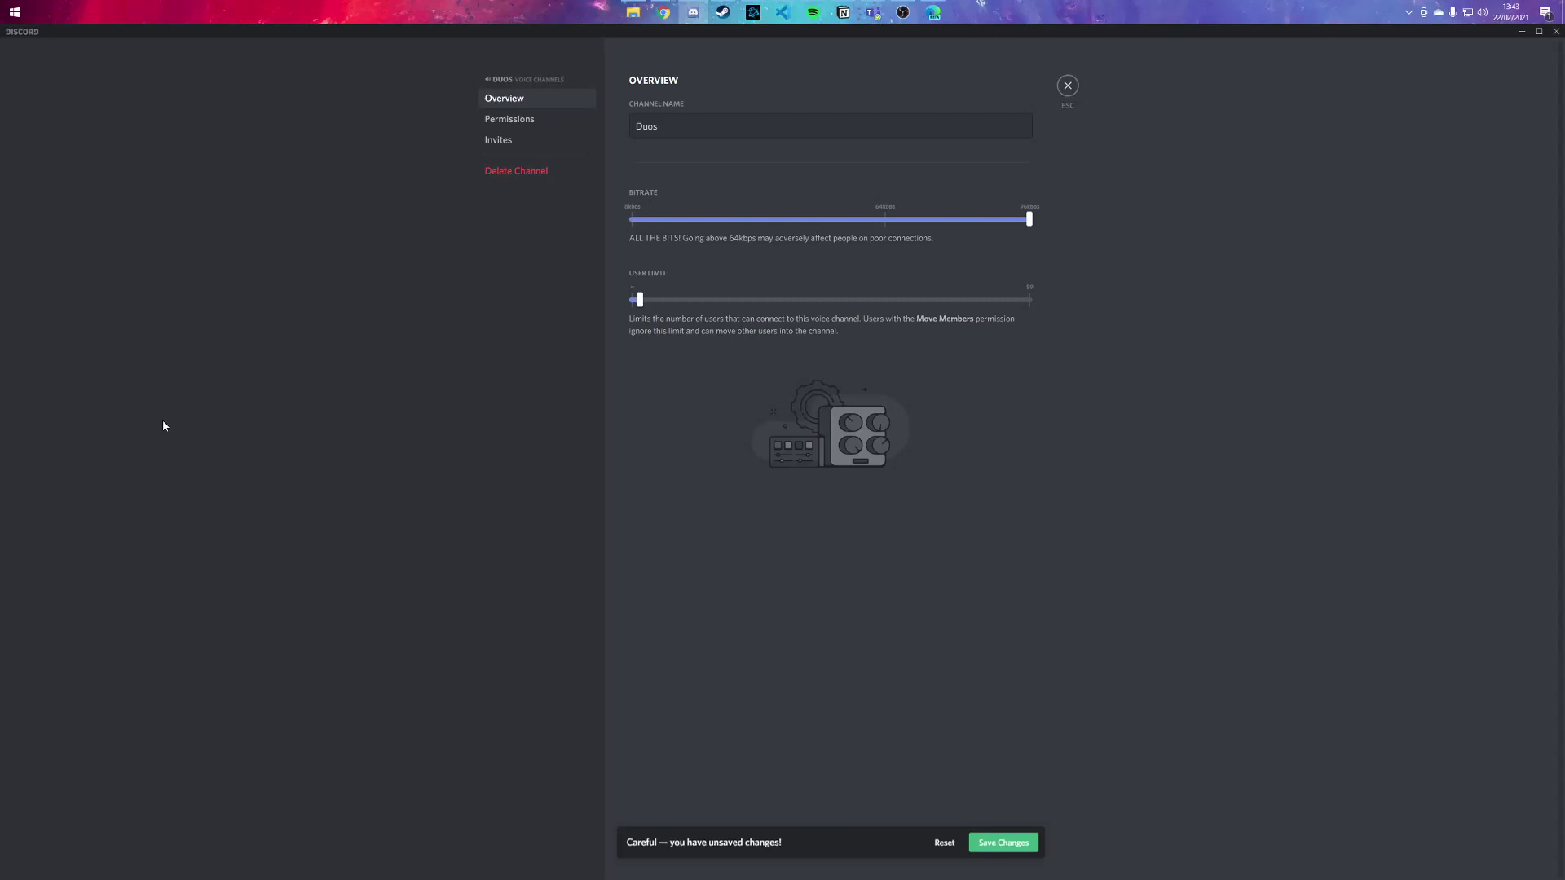
left_click(1068, 85)
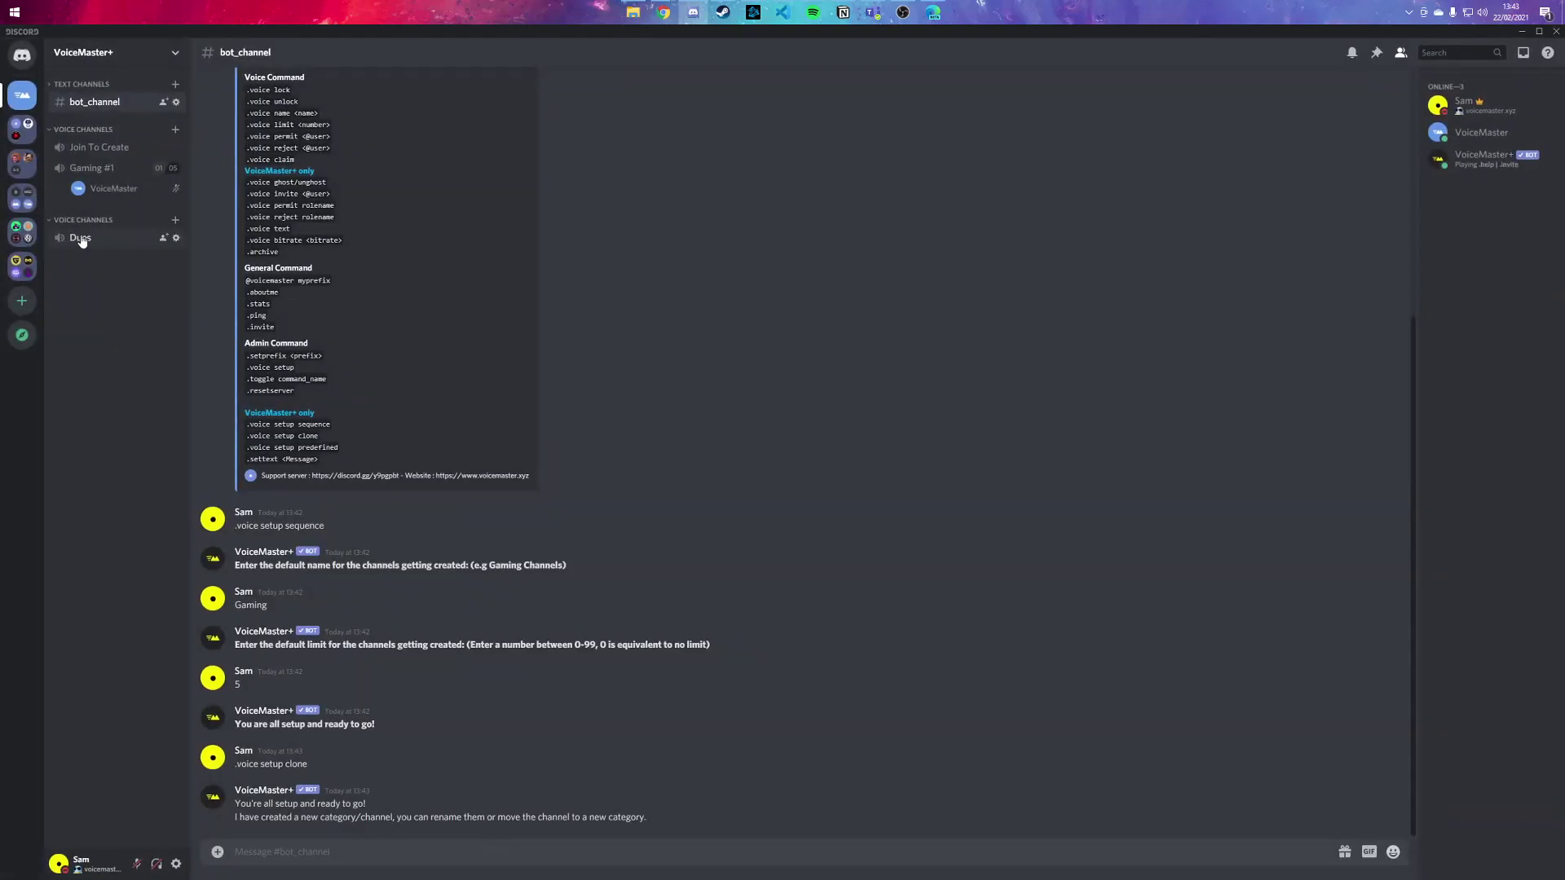
left_click(79, 237)
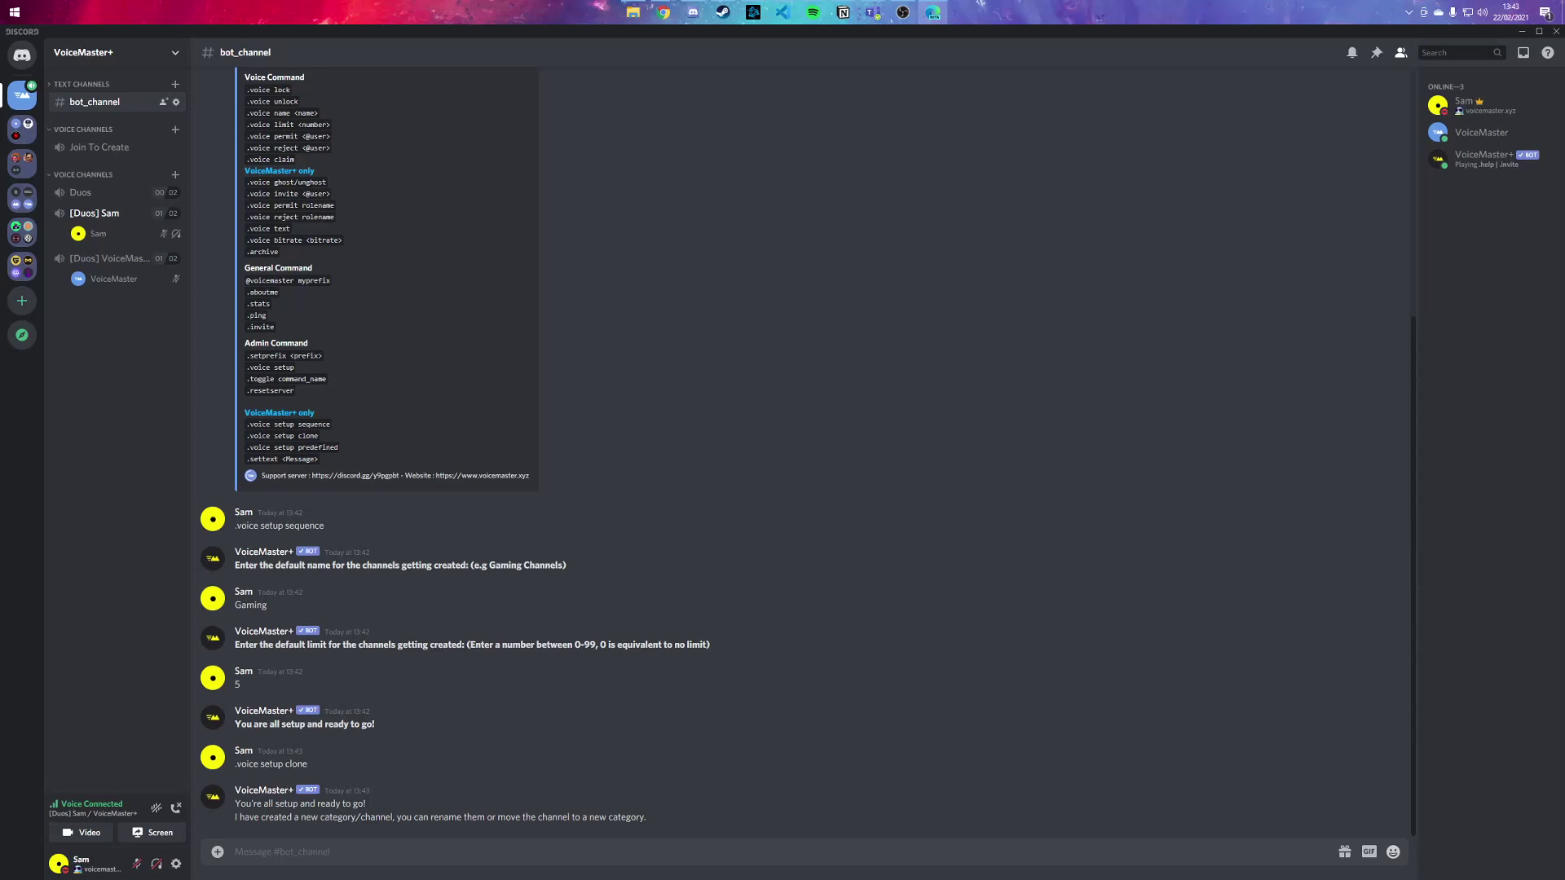
left_click(175, 807)
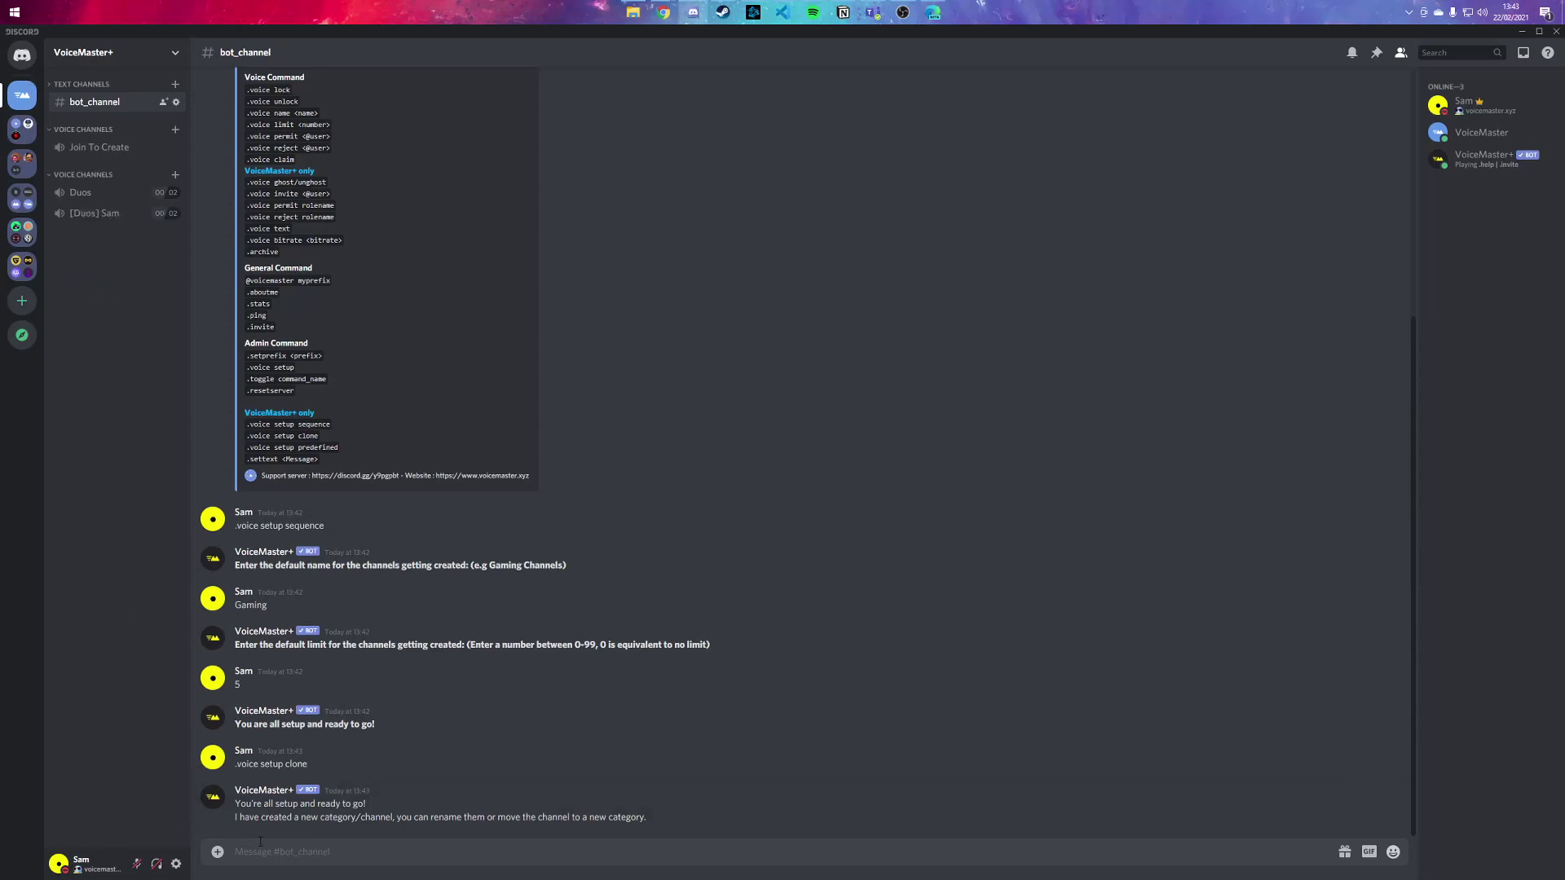
- Run .voice setup predefined and examine the {username} and {game} naming placeholders in the bot's reply
type(".voice setup predefined")
key("Return")
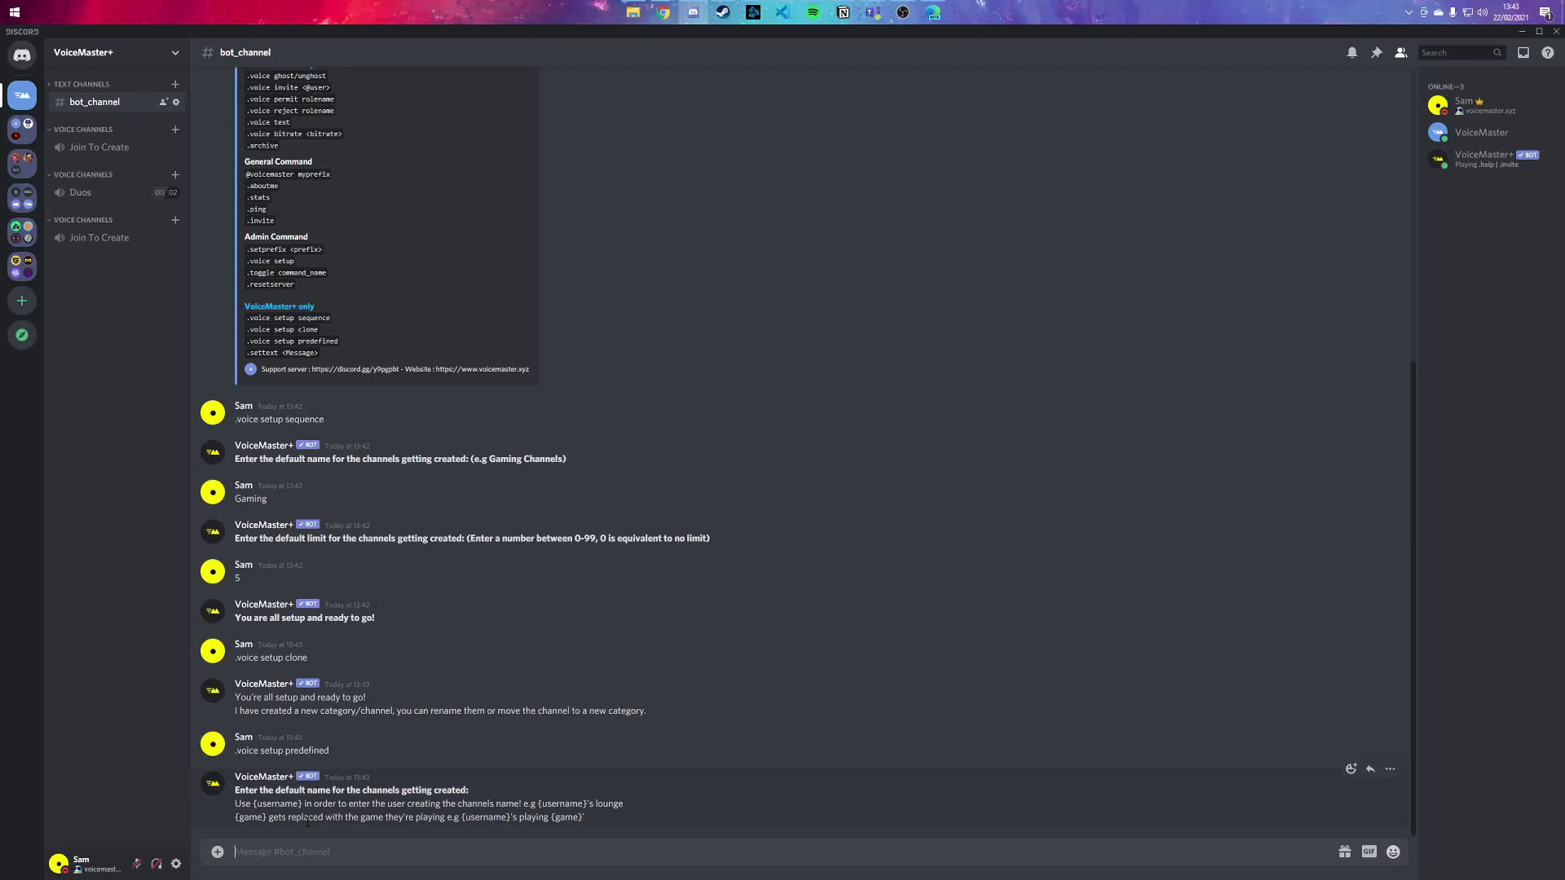
left_click_drag(585, 817, 480, 817)
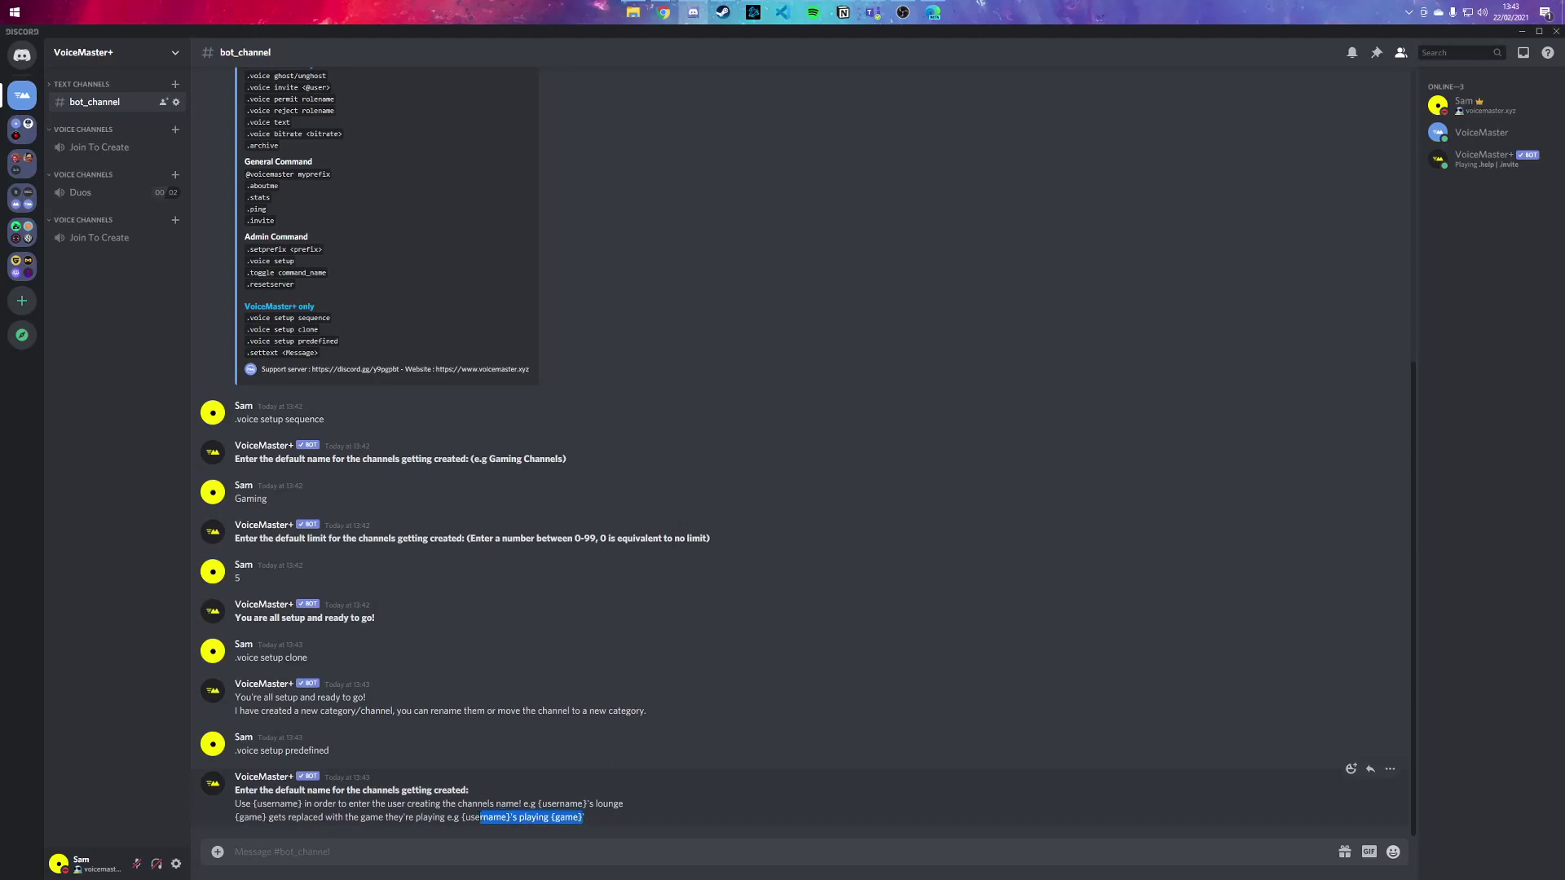
left_click(493, 848)
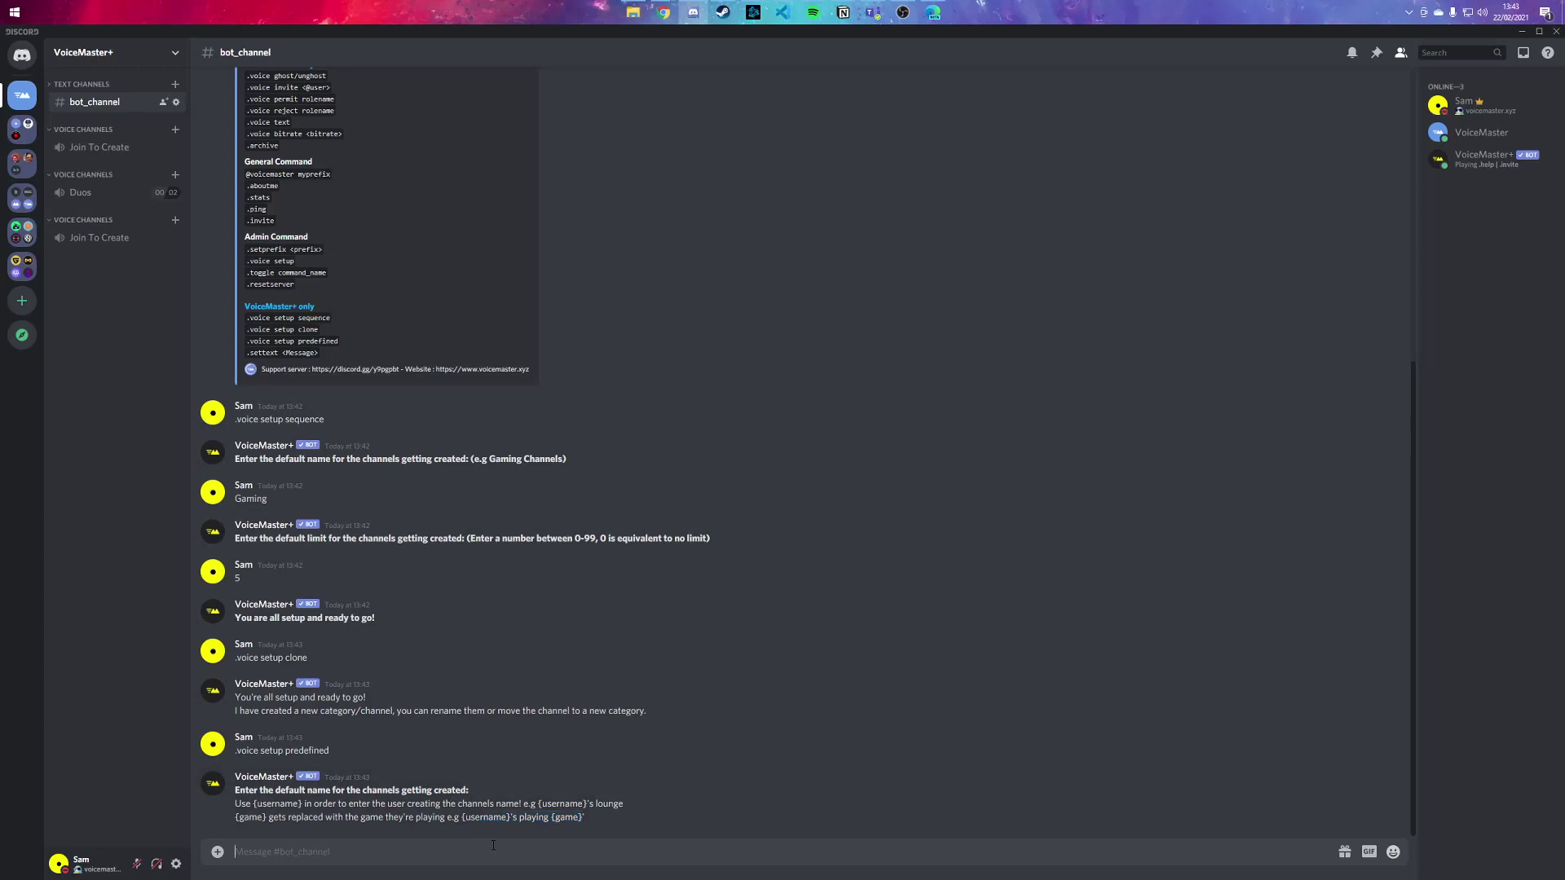
- Set the predefined channels' default name to {username}'s cave with a limit of 10, and join the new Join To Create channel
type("{use")
type("rname")
type("}")
type(";s")
type(" cave")
key("Return")
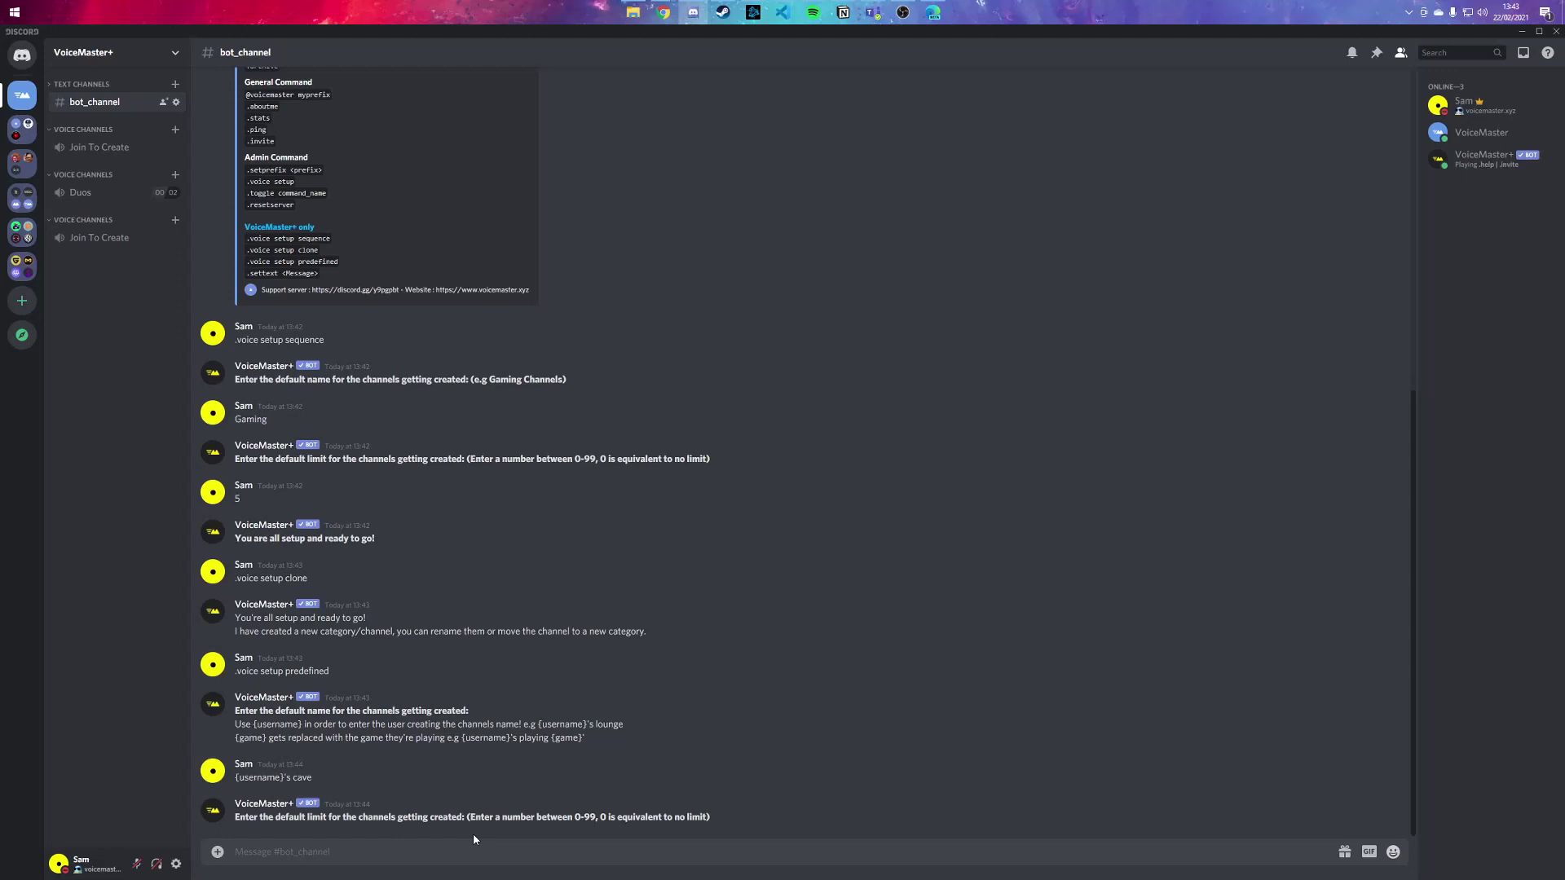
type("10")
key("Return")
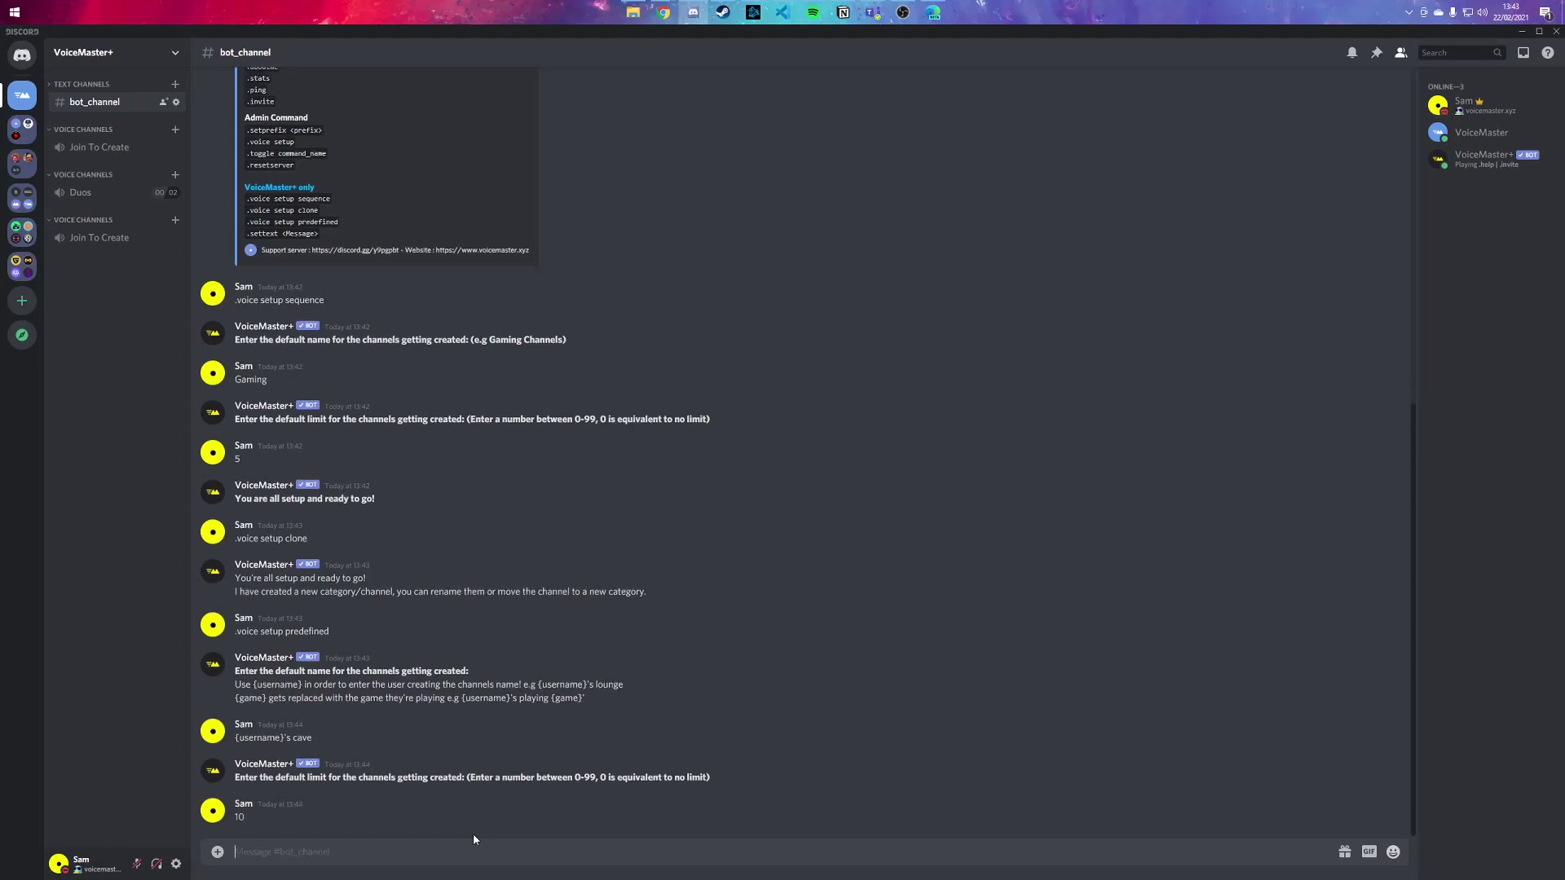
left_click(113, 242)
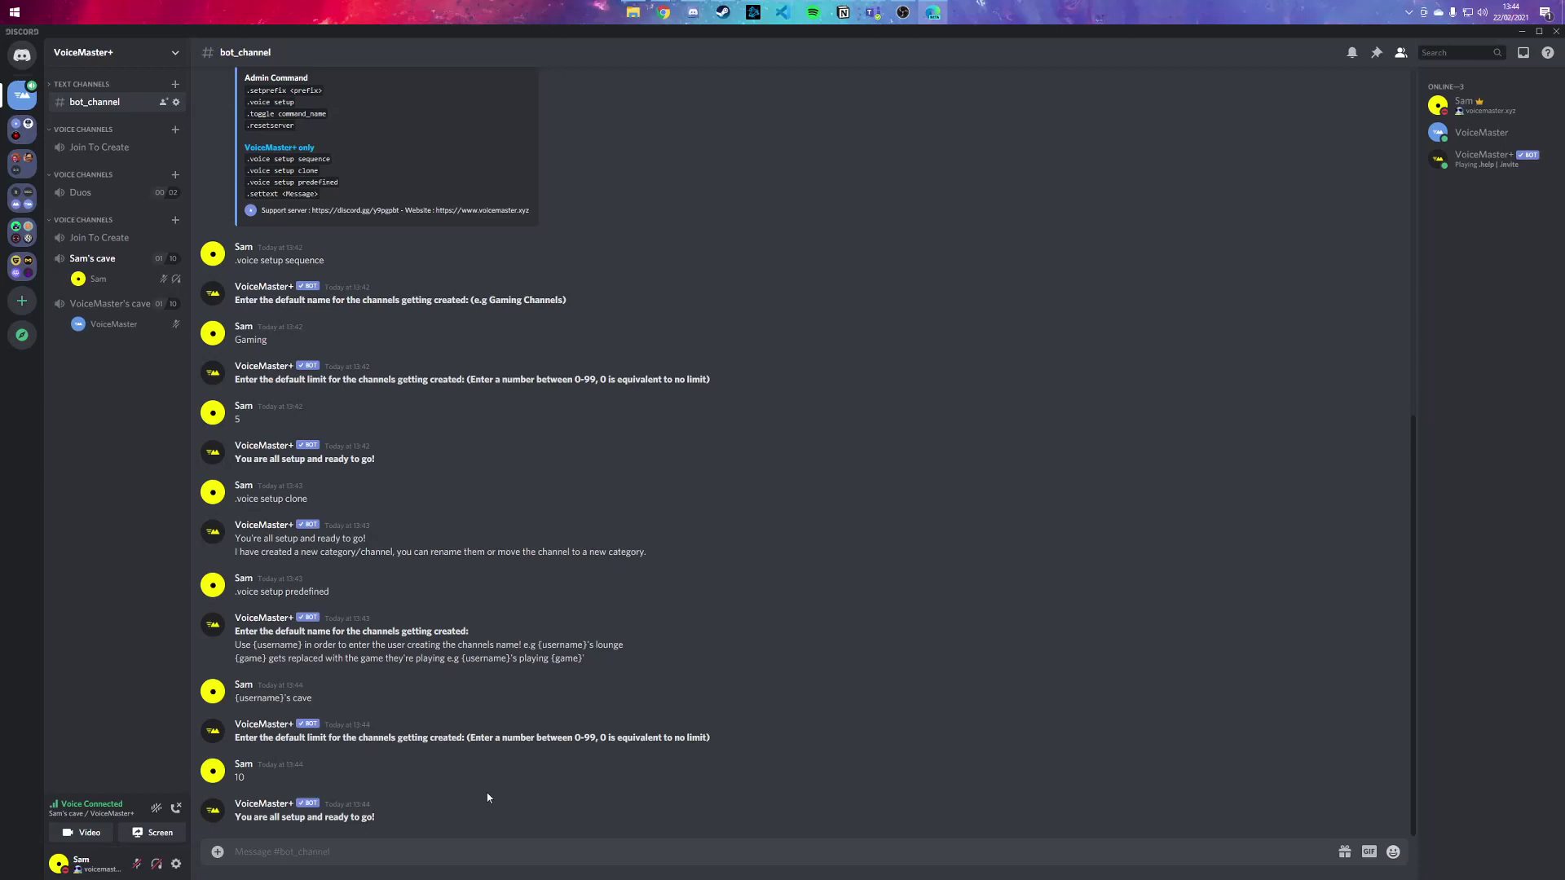
- Enable automatic temporary text channels by sending .toggle autotext in bot_channel
left_click(418, 843)
type(".")
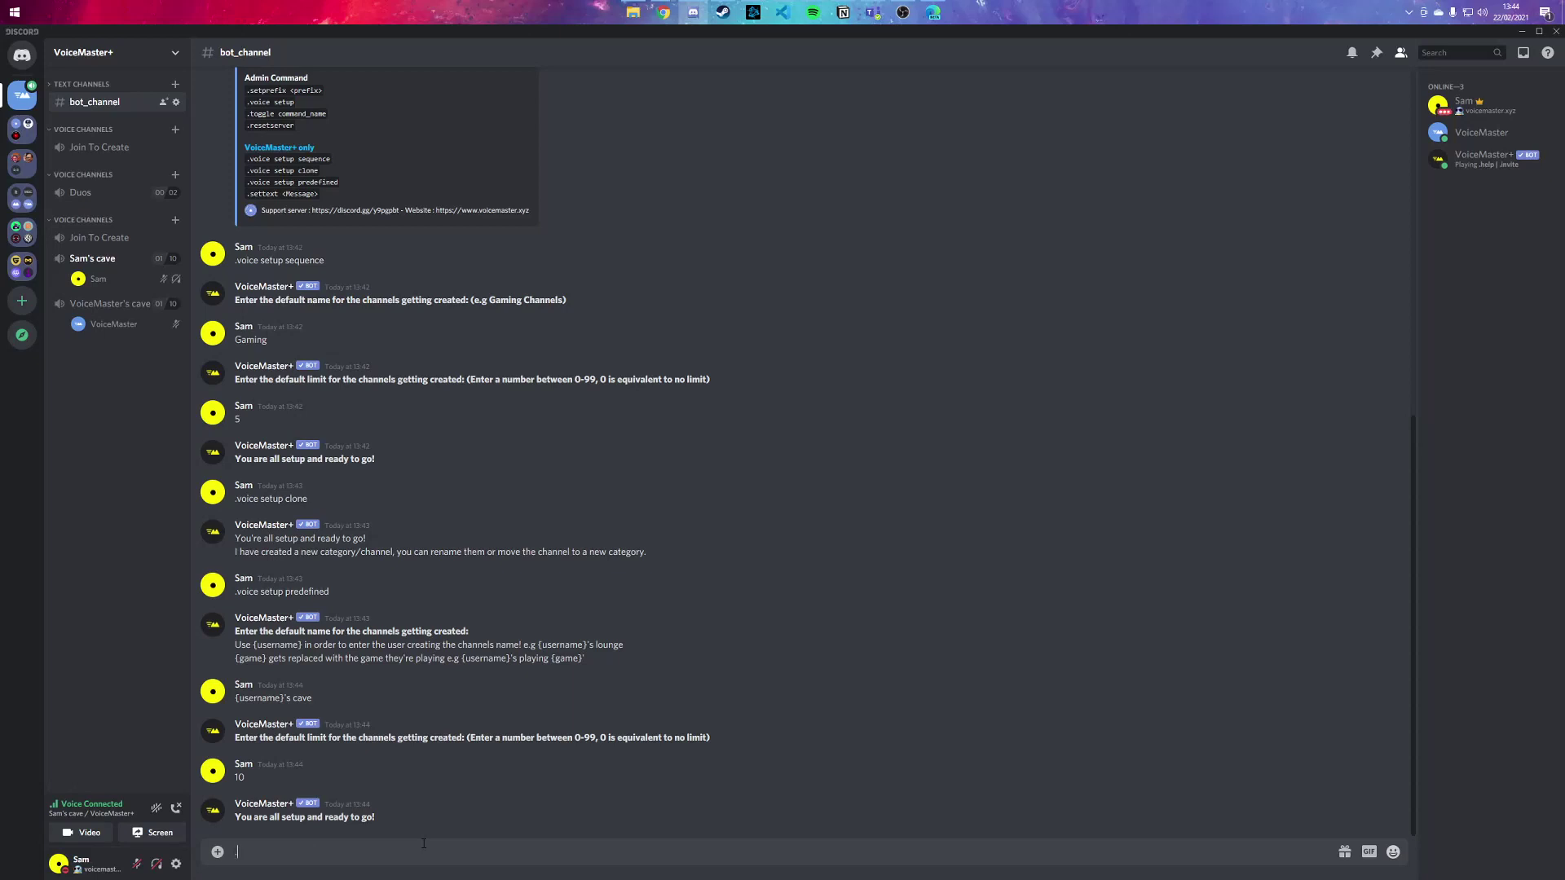
type("toggle auottext")
key("Return")
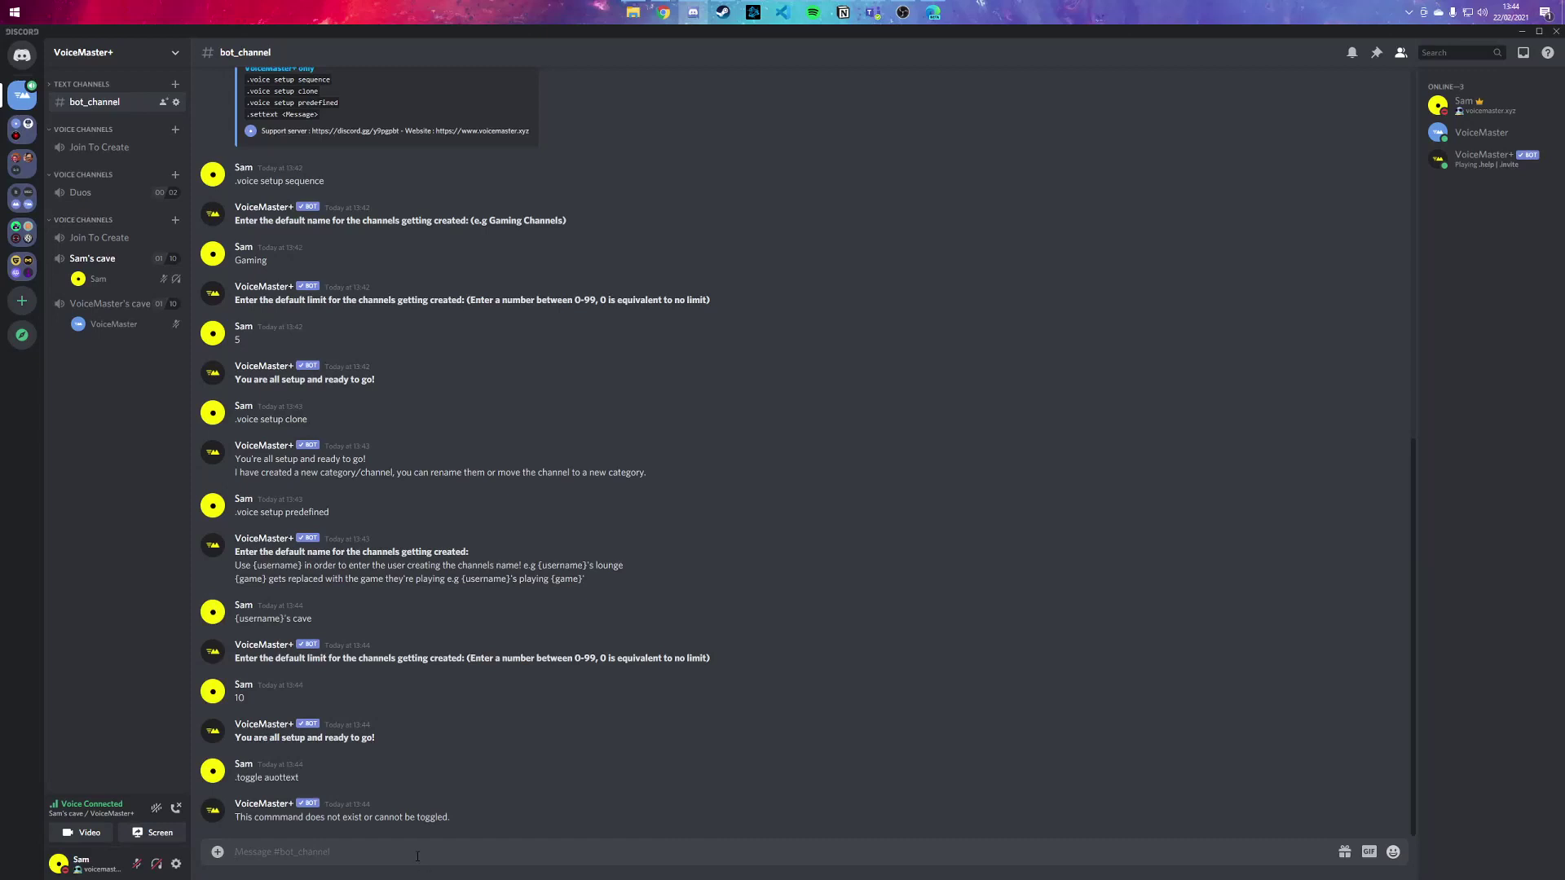
type(".toggle autotext")
key("Return")
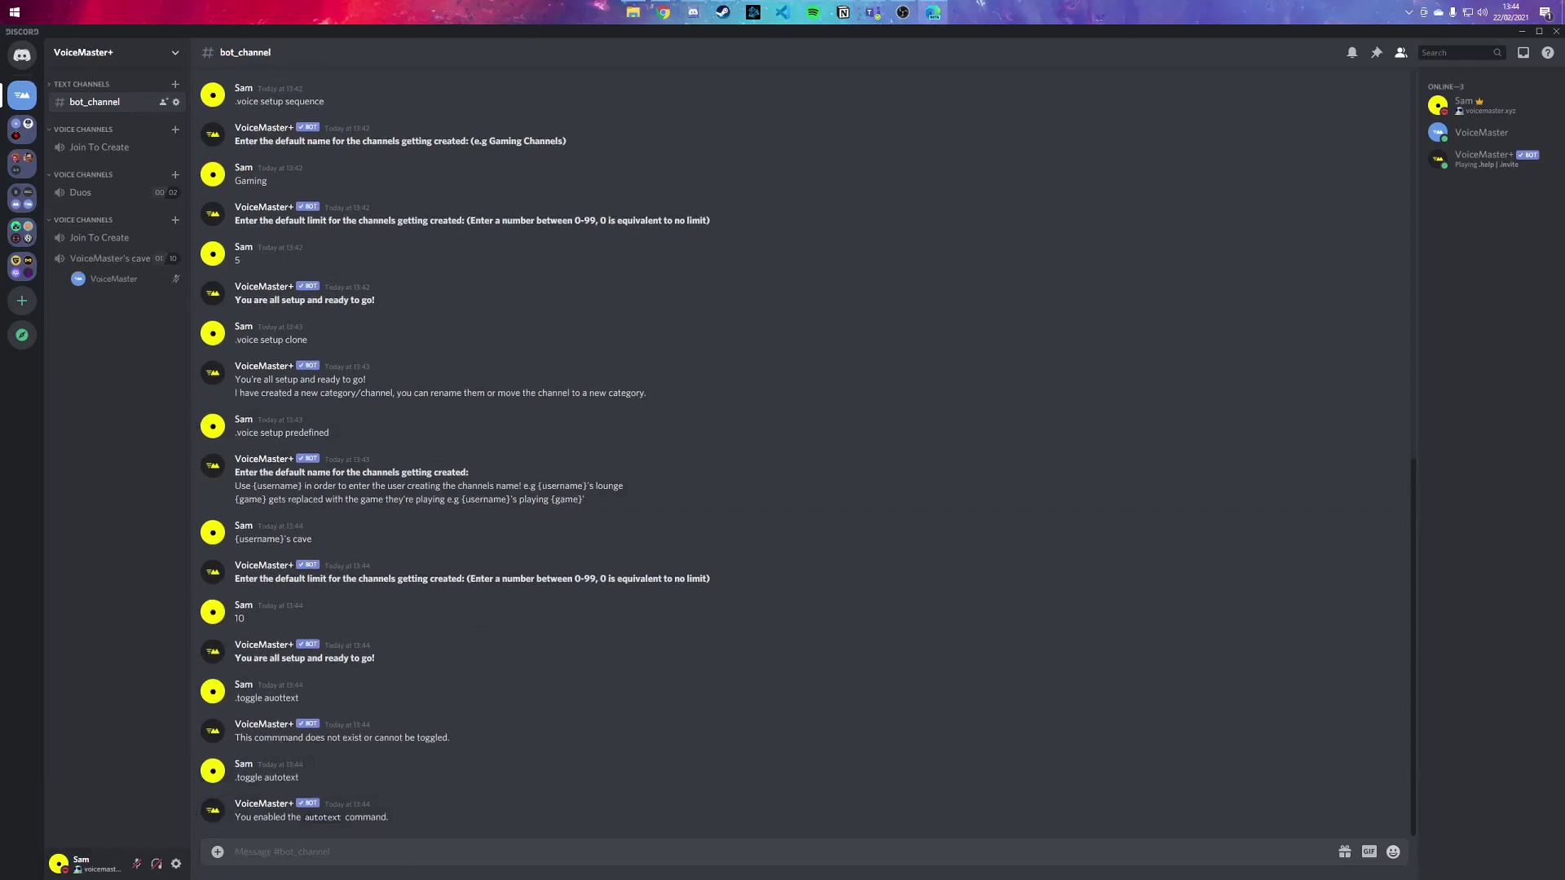
- Join the predefined Join To Create voice channel and open the temporary text channel created with it
left_click(94, 240)
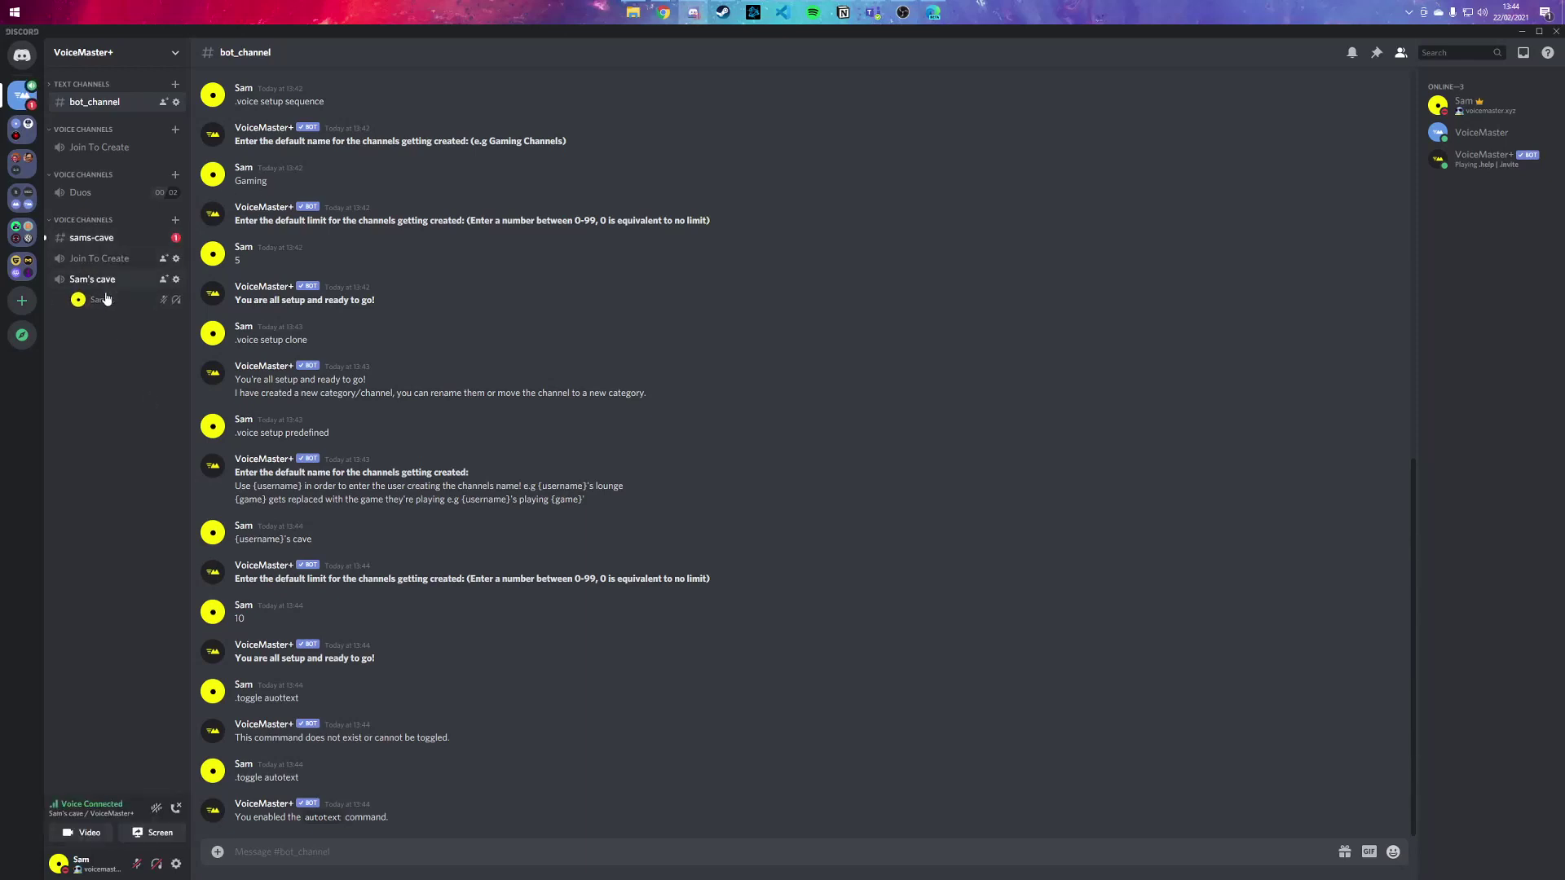
left_click(96, 238)
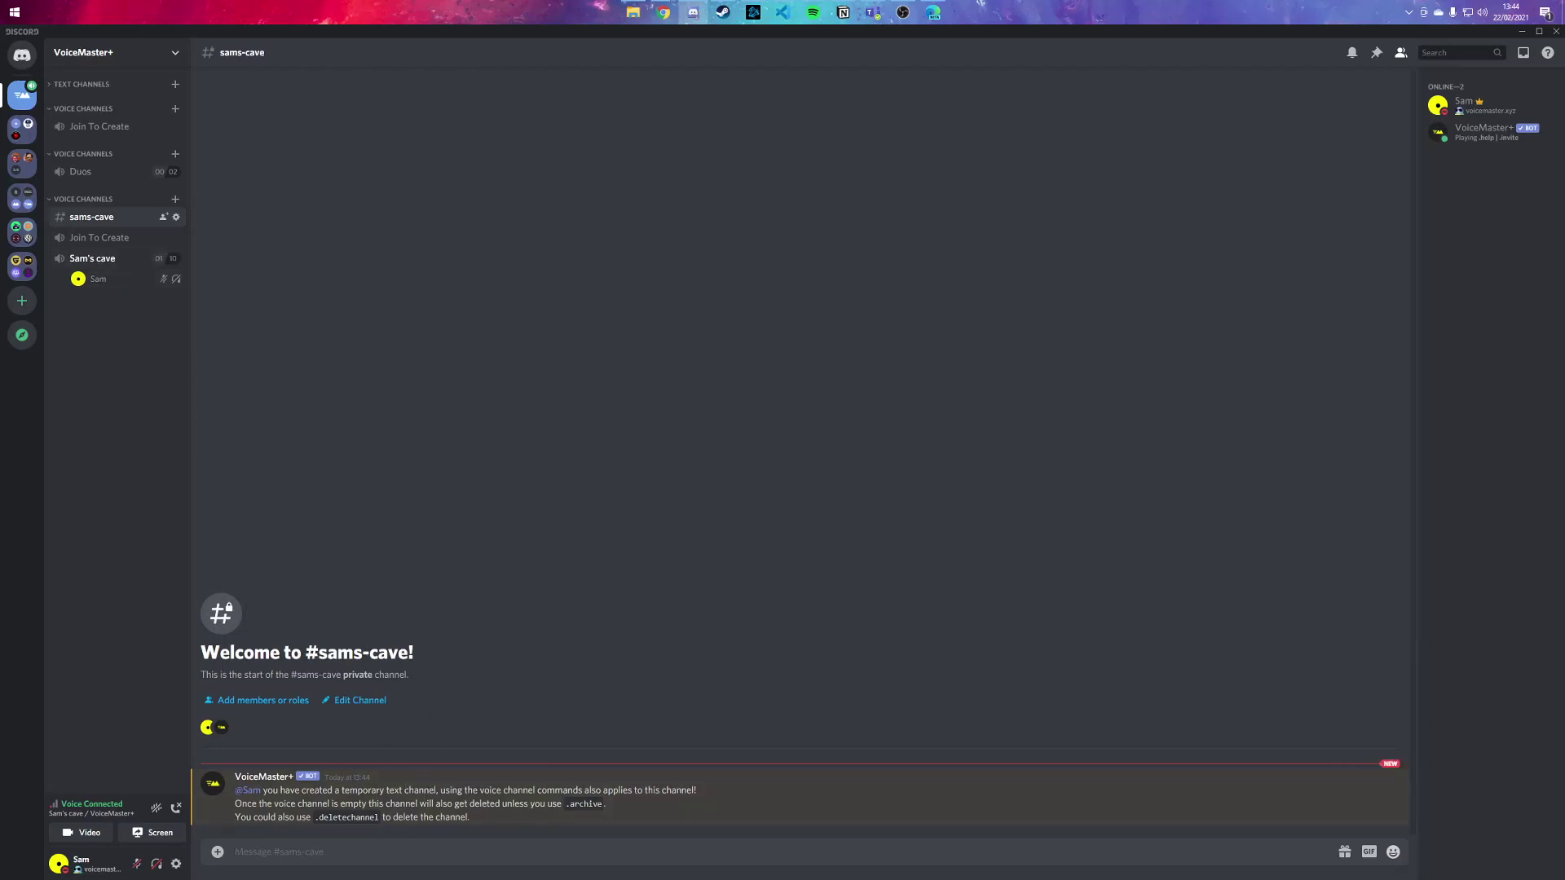
- From the second account in the browser, join the temporary cave voice channel and view its text channel, and disconnect both accounts
key("alt+Tab")
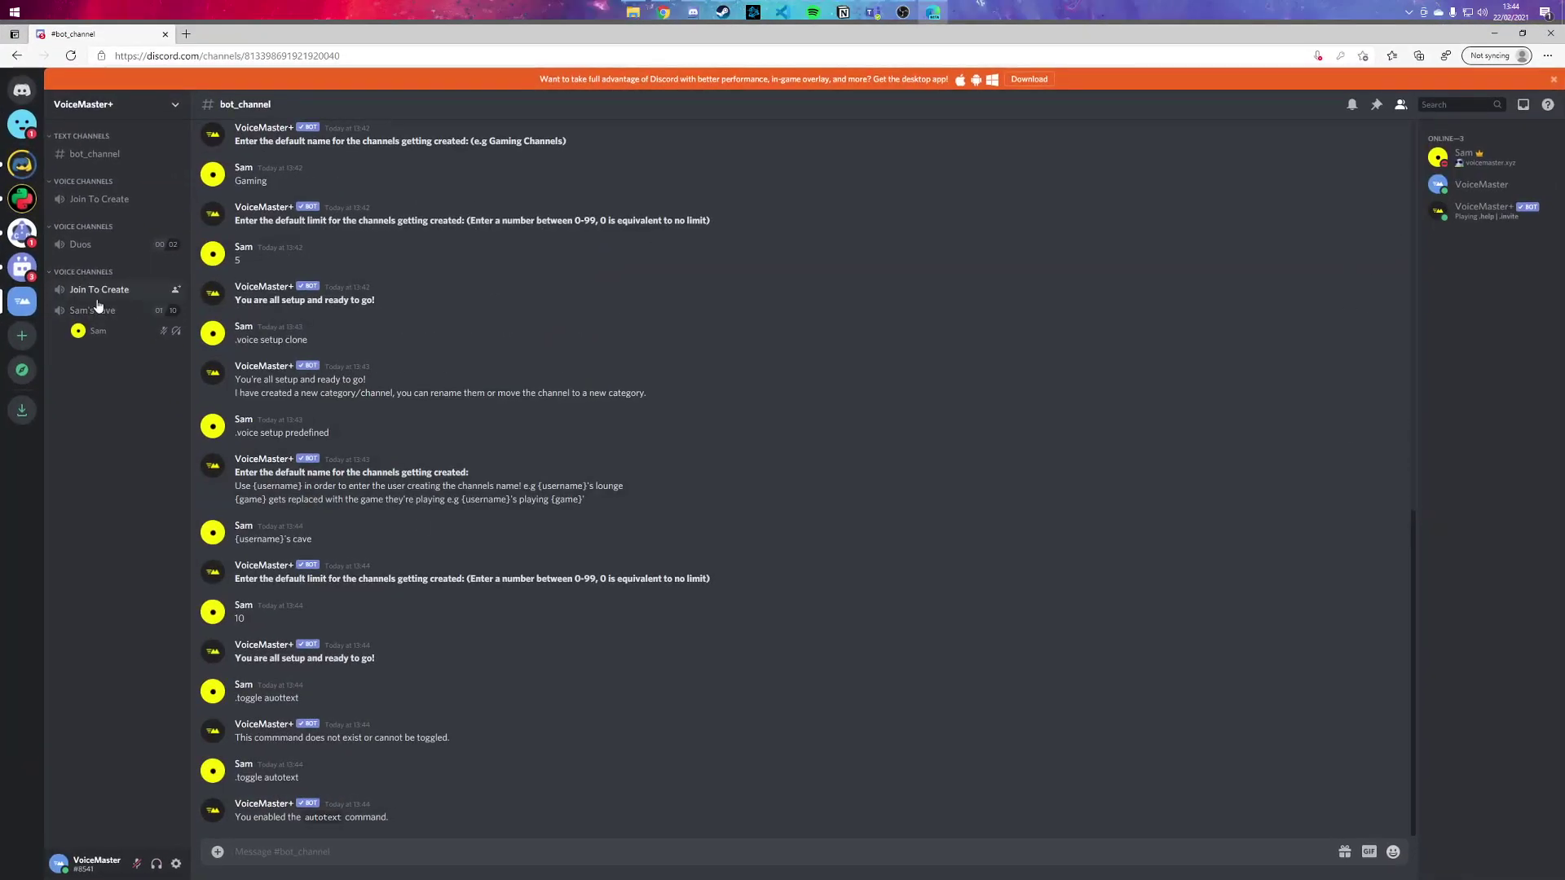
left_click(88, 310)
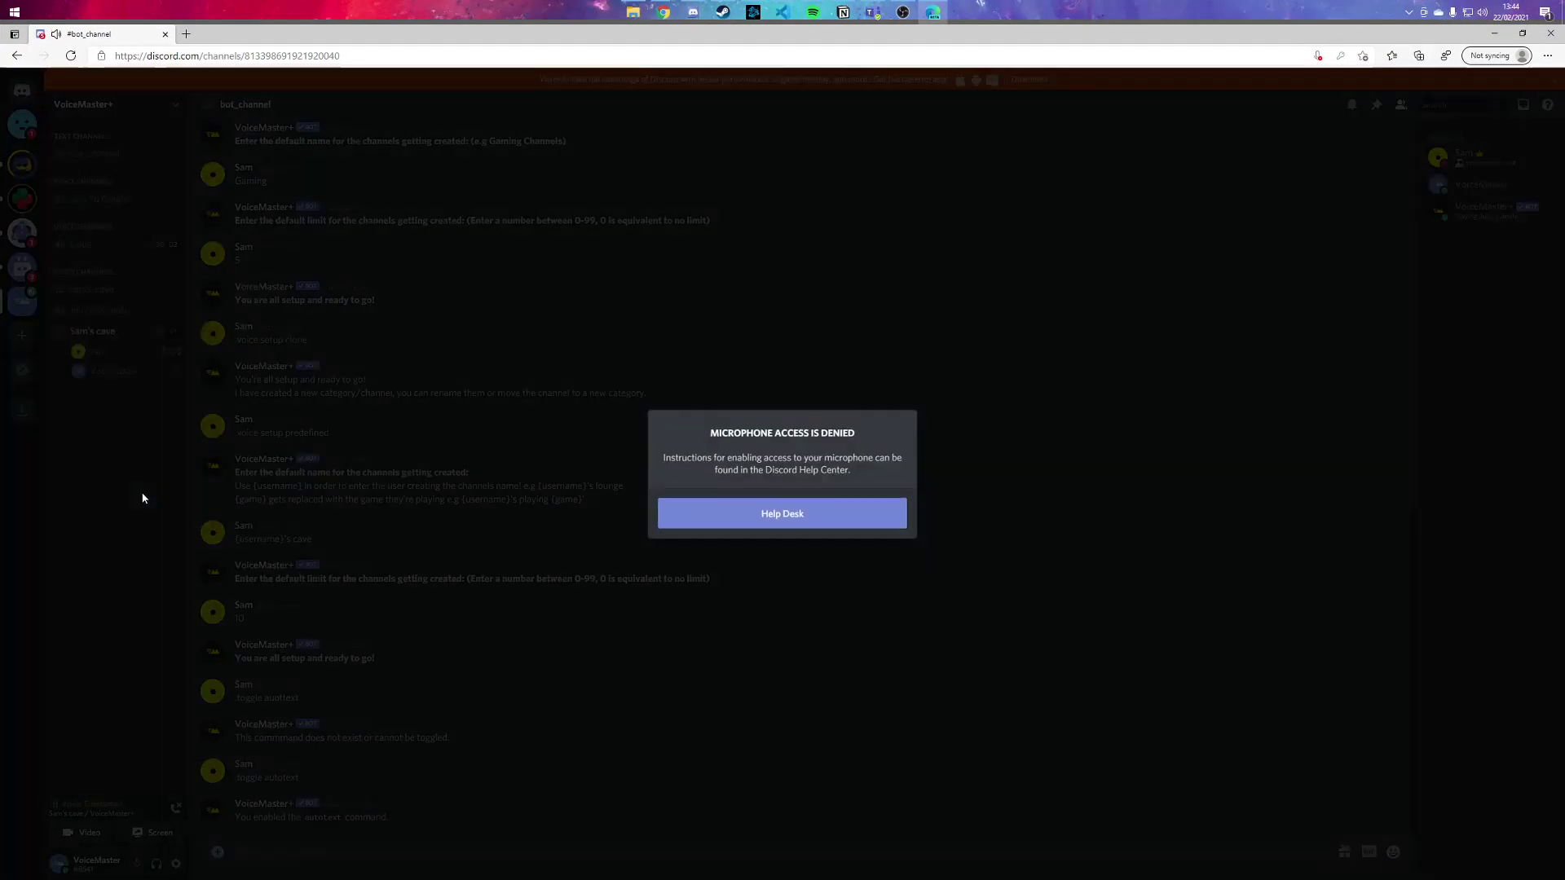
left_click(142, 495)
left_click(91, 289)
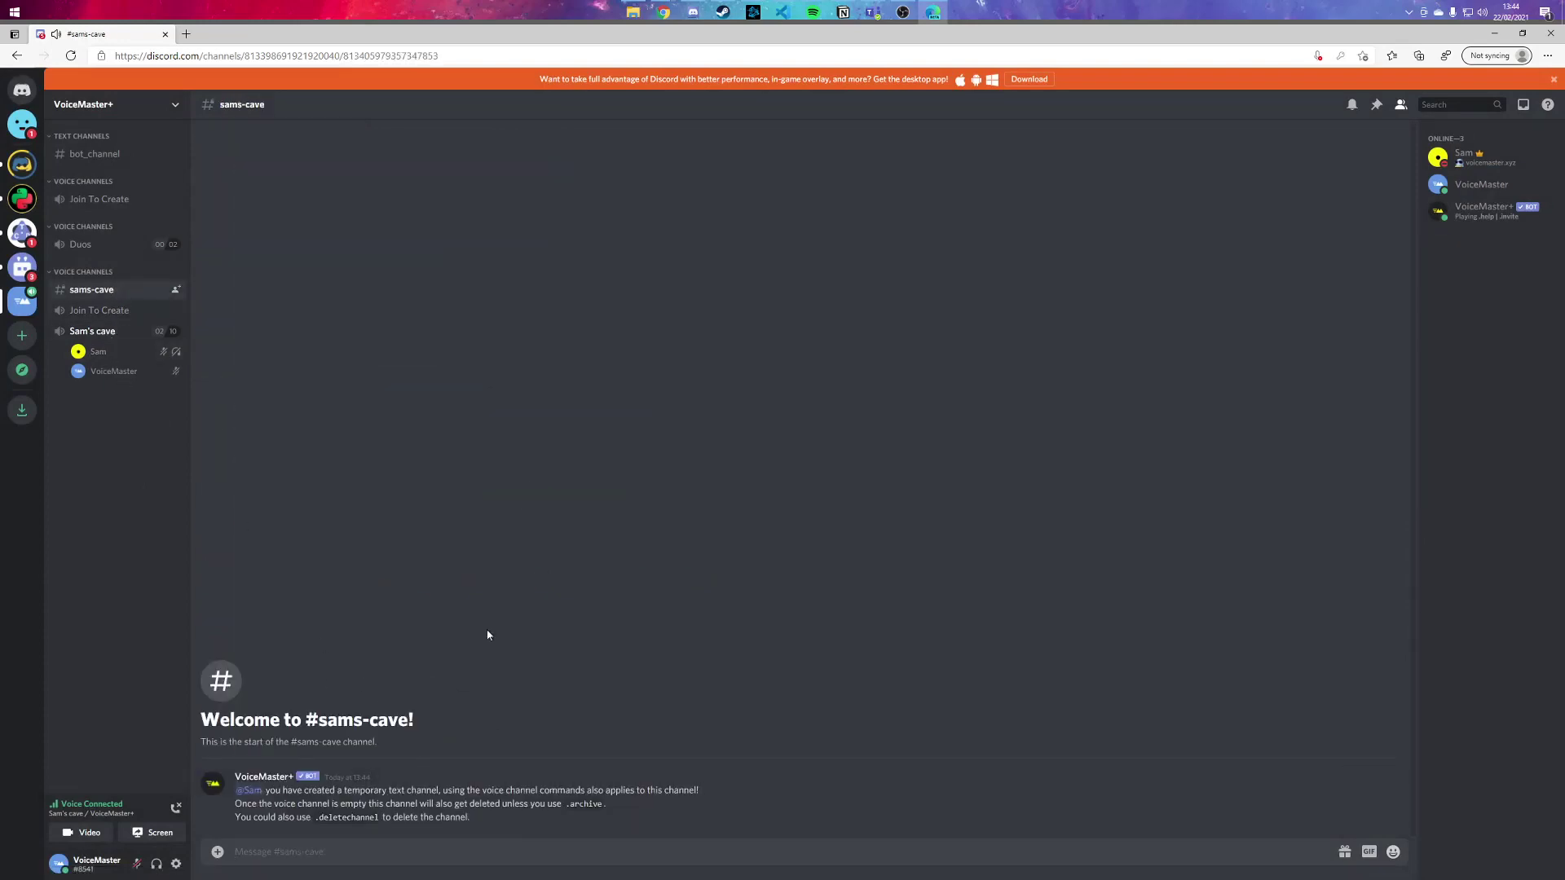
left_click(176, 809)
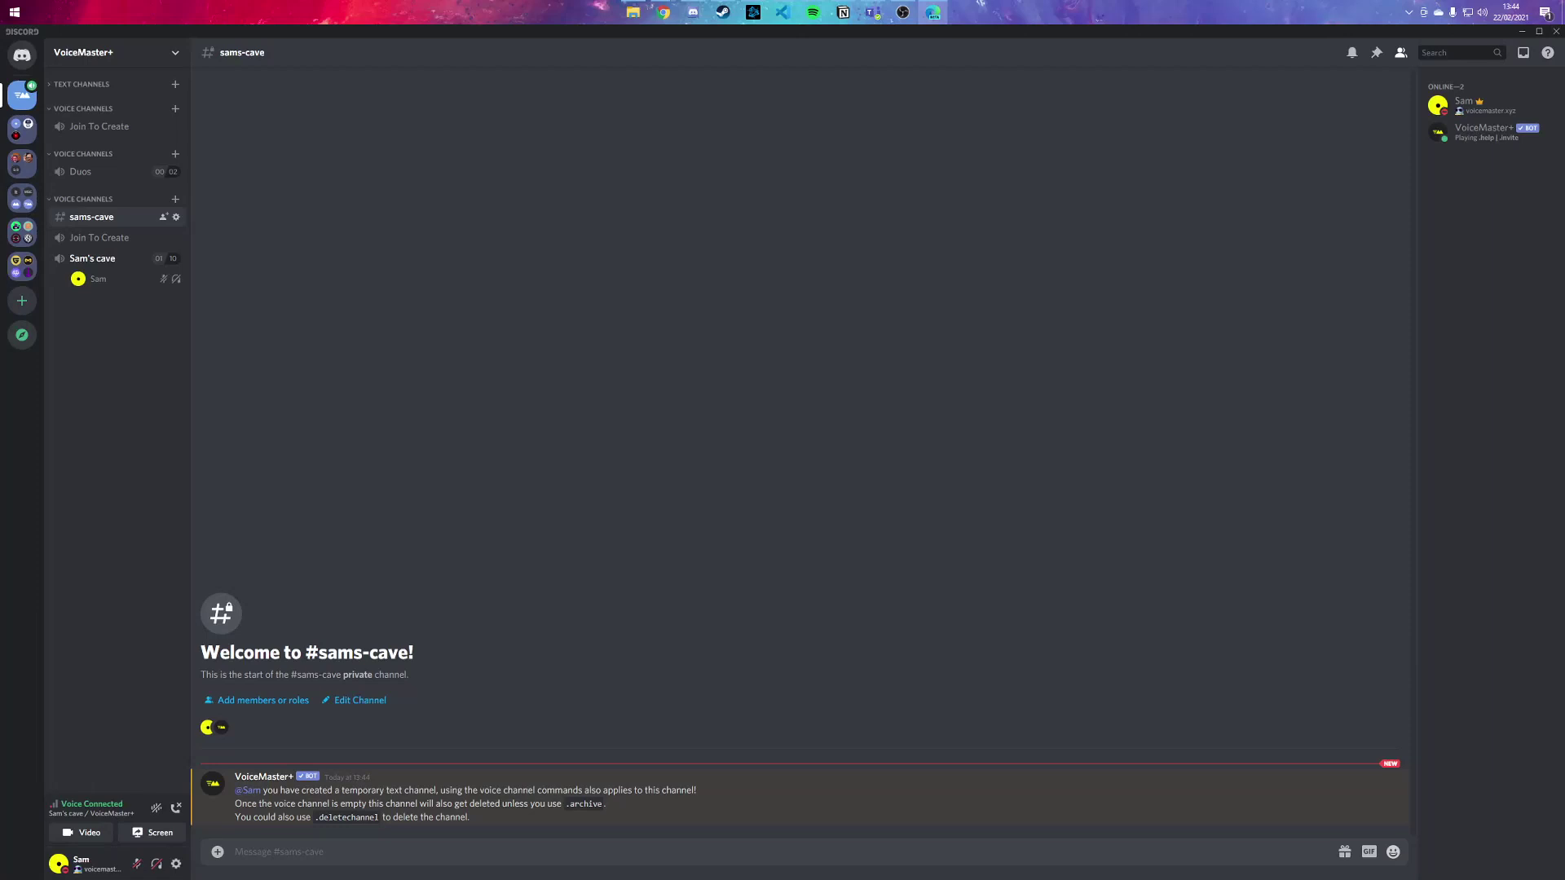
left_click(176, 809)
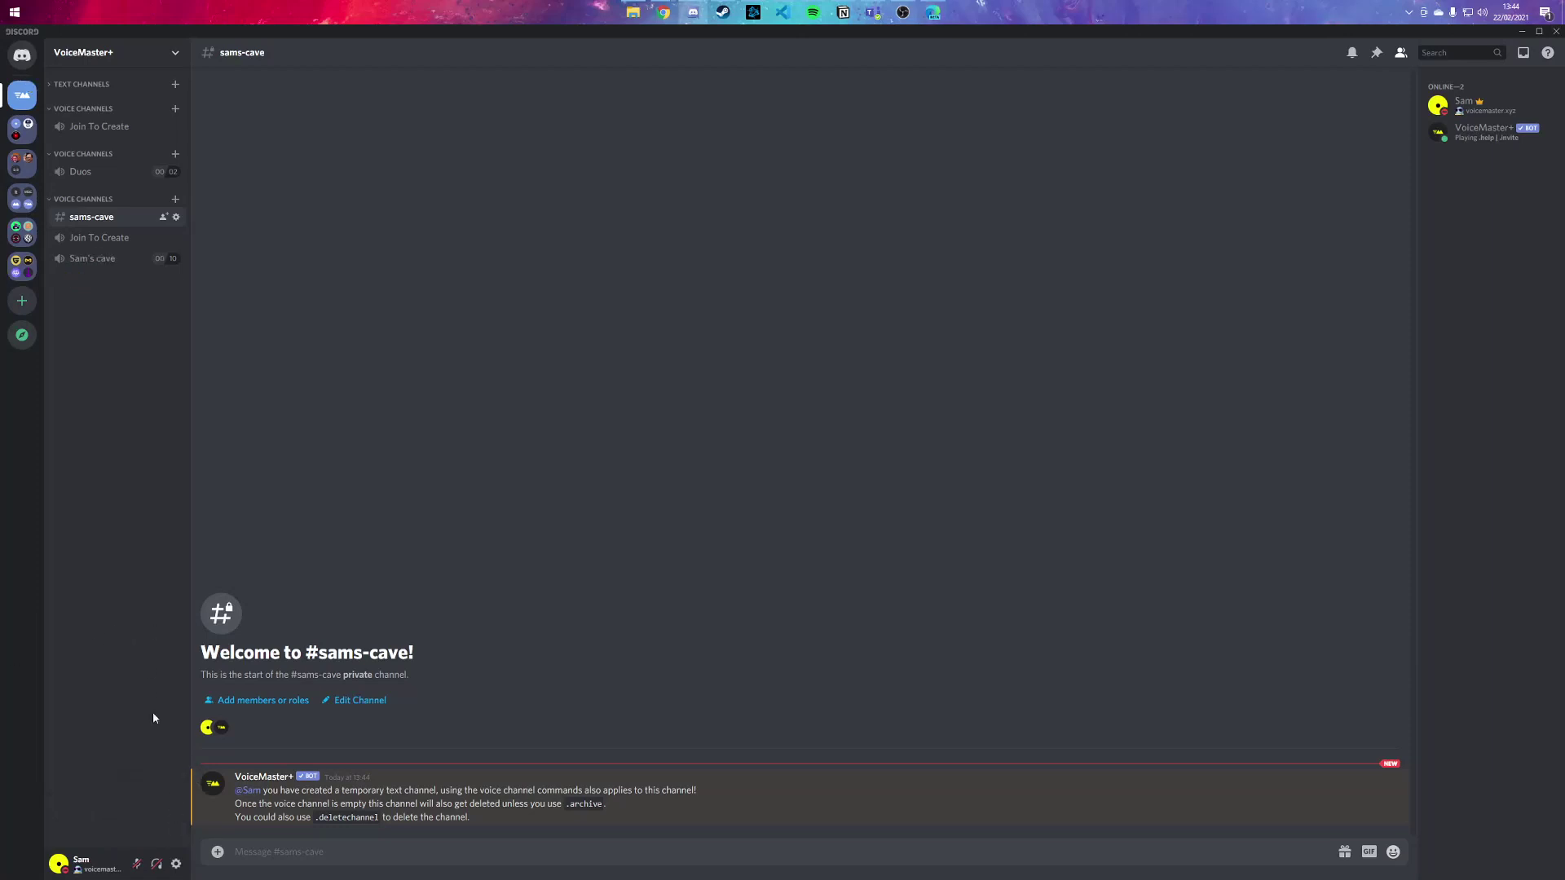